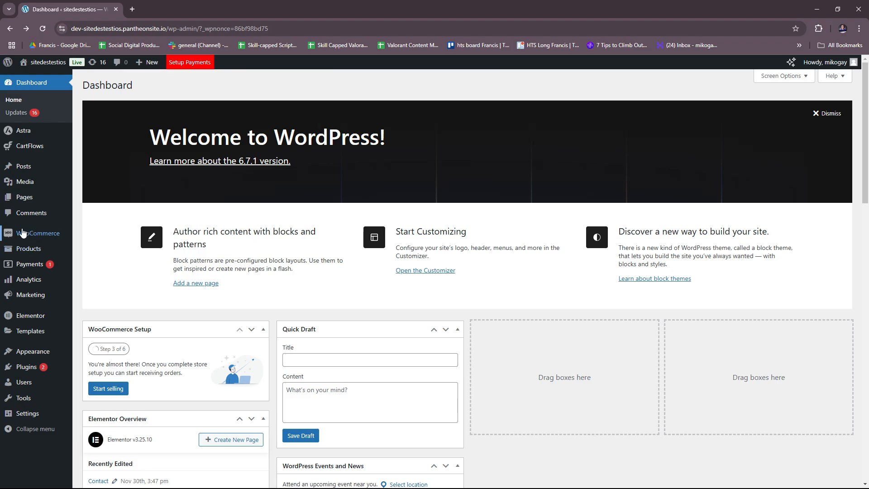
Open WooCommerce from the WordPress dashboard and start its guided store setup
mouse_move(23, 237)
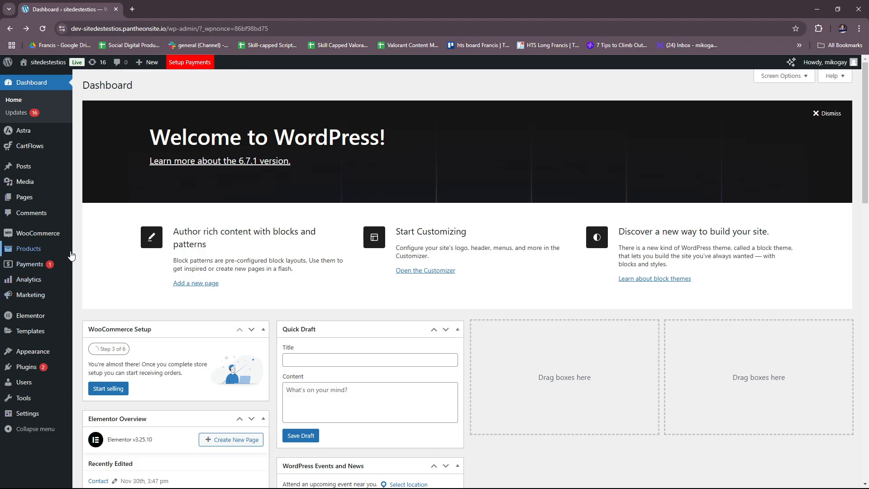
mouse_move(71, 255)
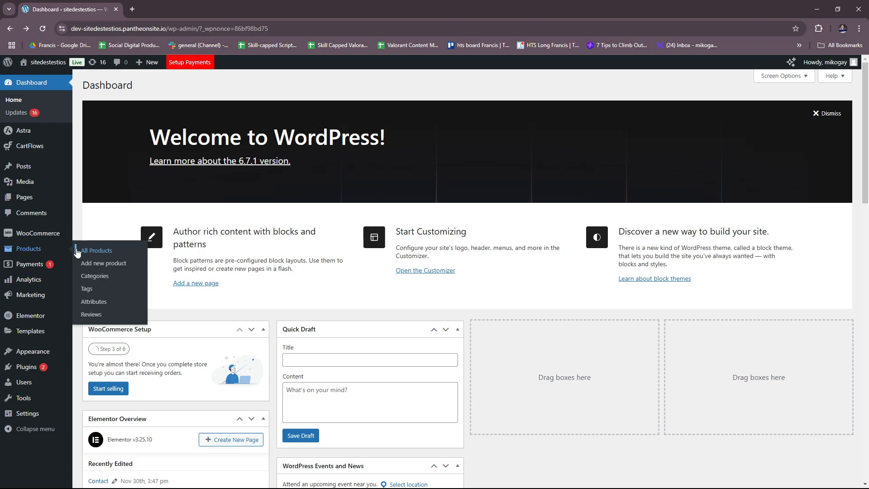
mouse_move(57, 238)
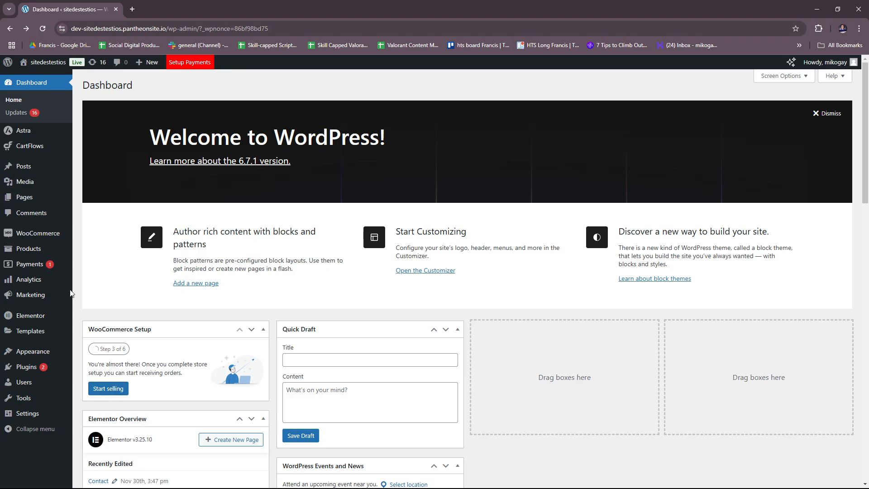
click(56, 235)
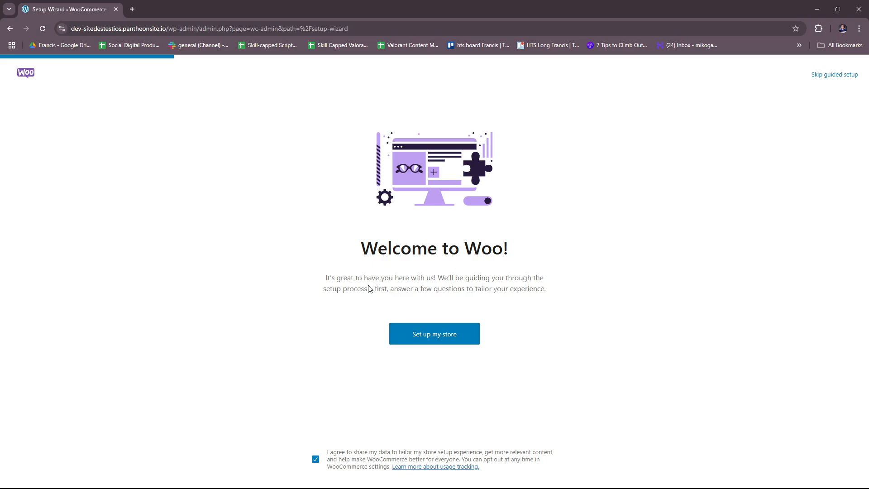
click(435, 336)
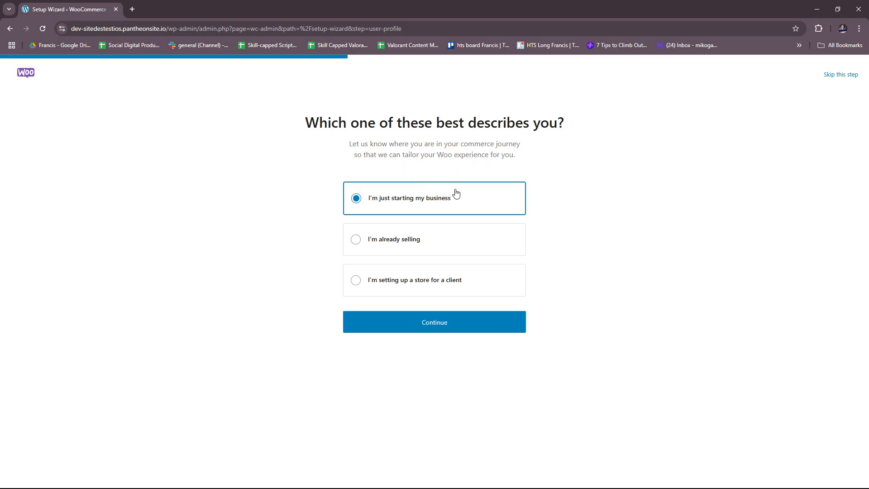
click(365, 239)
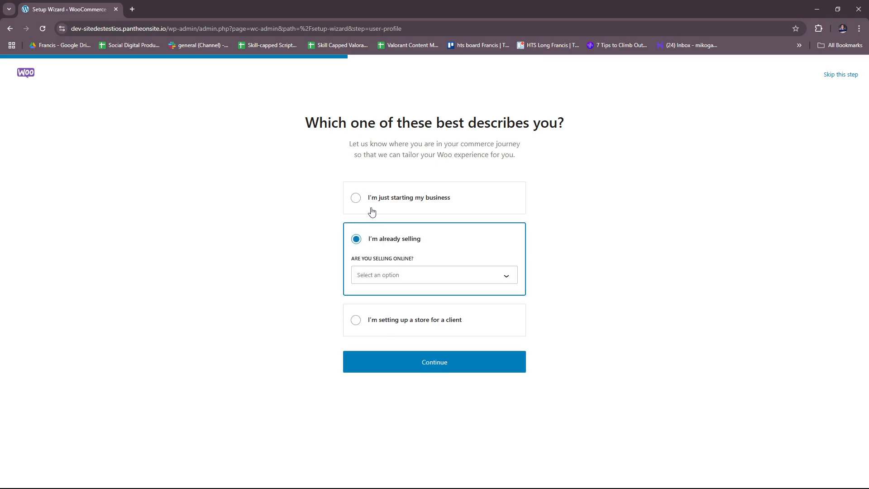
click(363, 196)
click(367, 242)
click(509, 274)
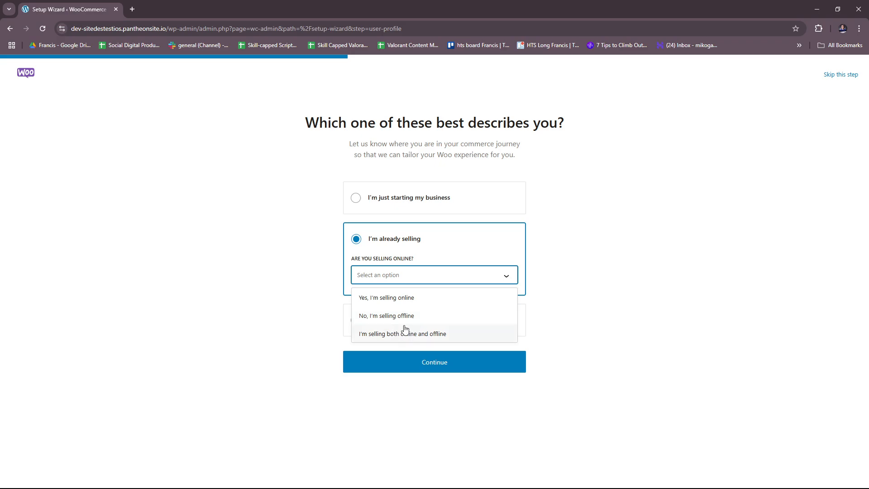
click(602, 290)
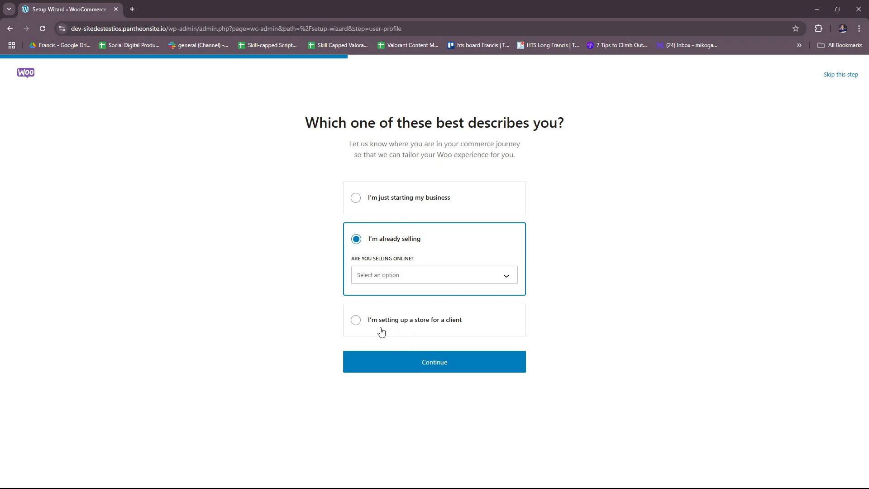
click(362, 326)
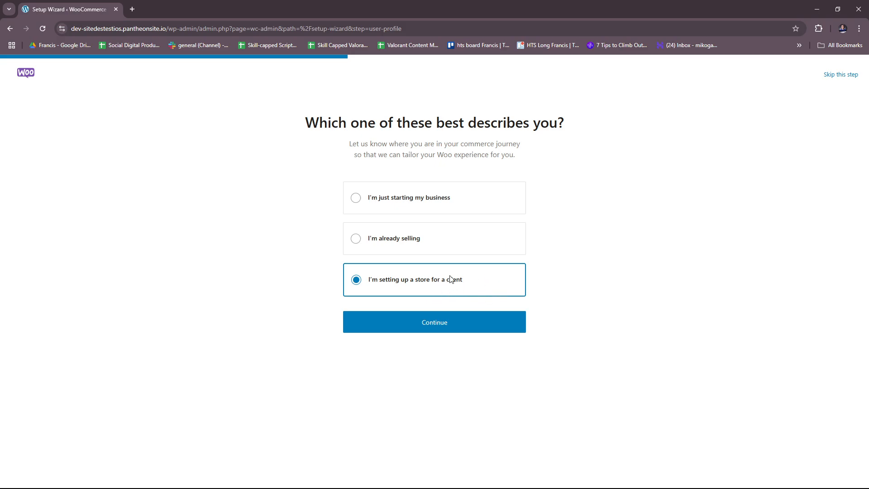
Choose "I'm just starting my business" as the business profile and continue the setup
click(357, 199)
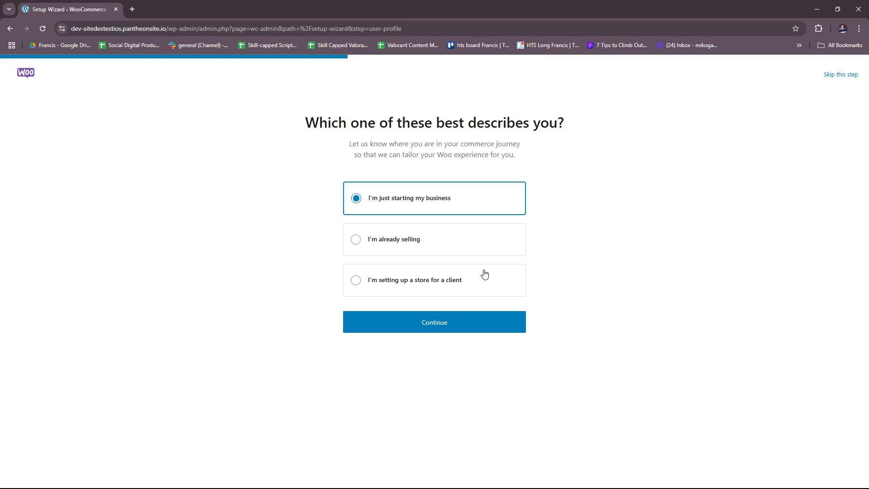
click(458, 324)
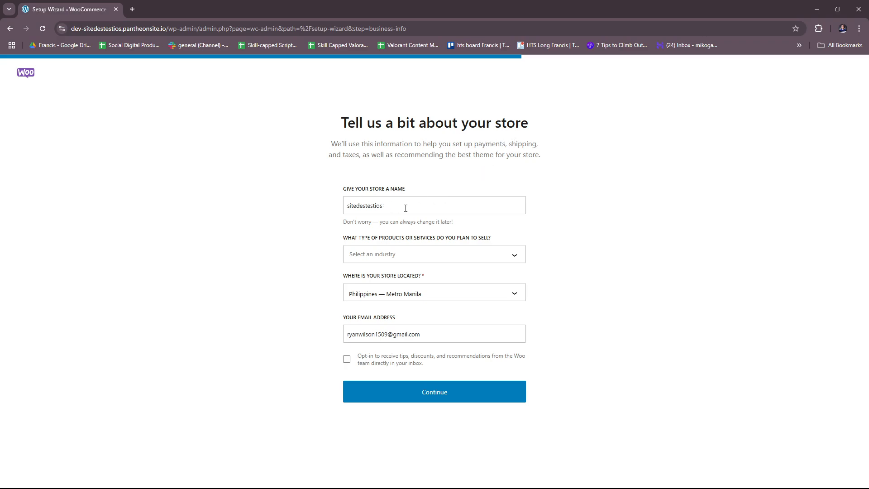
Set the product type to Clothing and accessories, keep Philippines — Metro Manila as the location, and submit the store details without the mailing opt-in
click(388, 203)
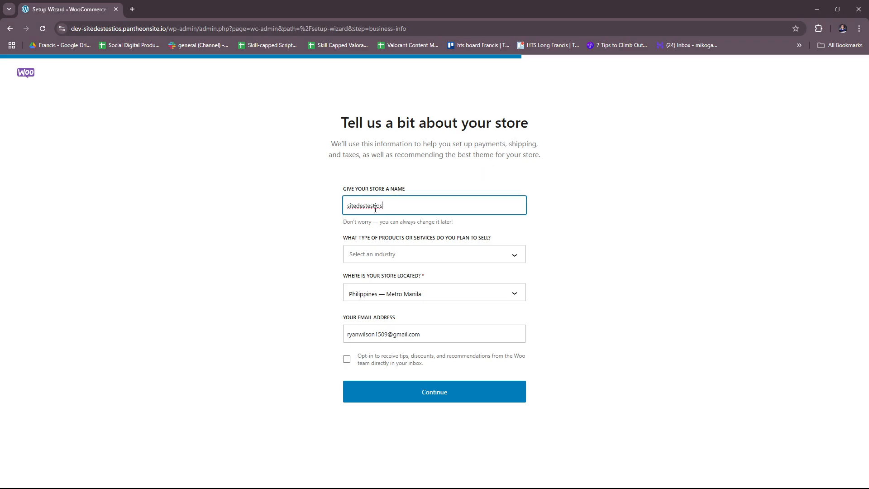
click(585, 198)
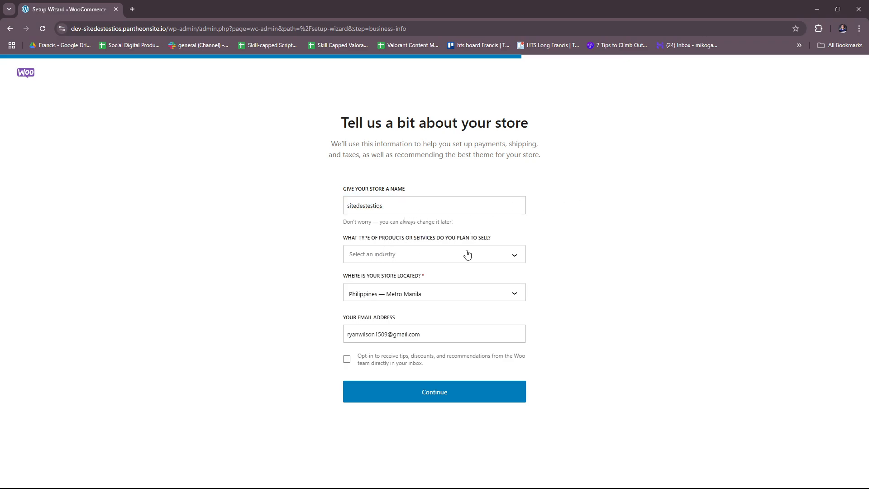
click(516, 257)
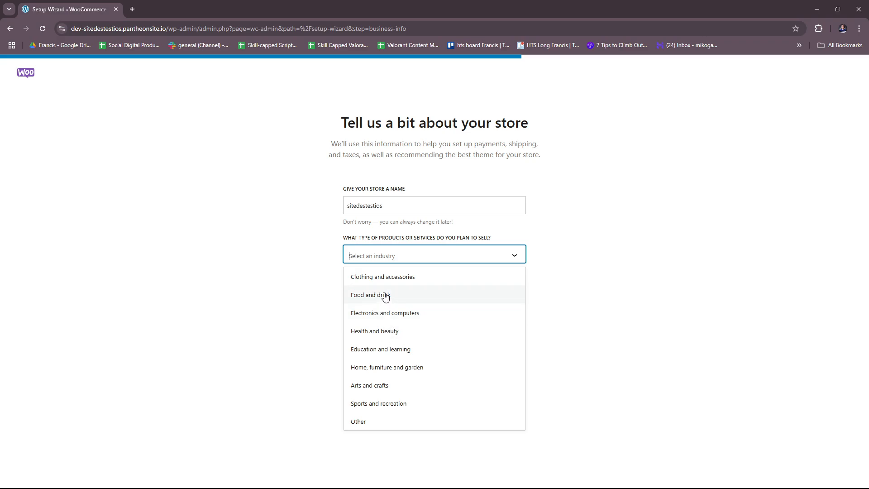
click(385, 277)
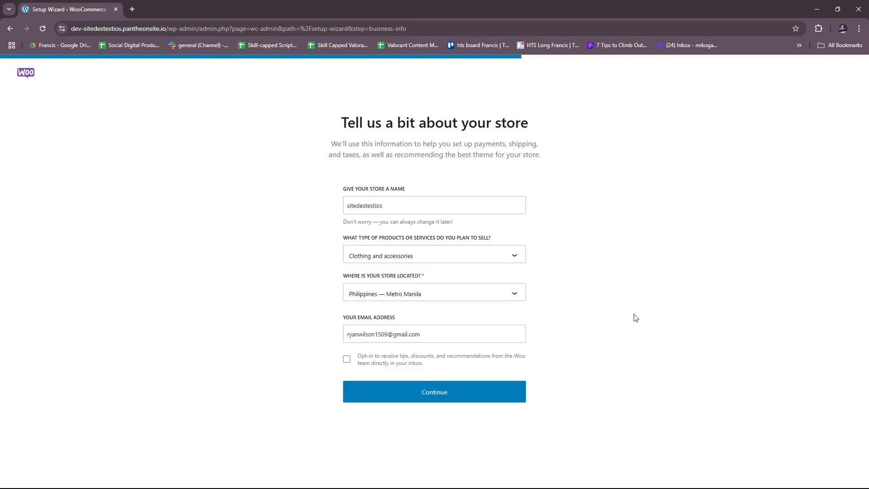
click(468, 296)
click(385, 295)
click(359, 365)
click(359, 365)
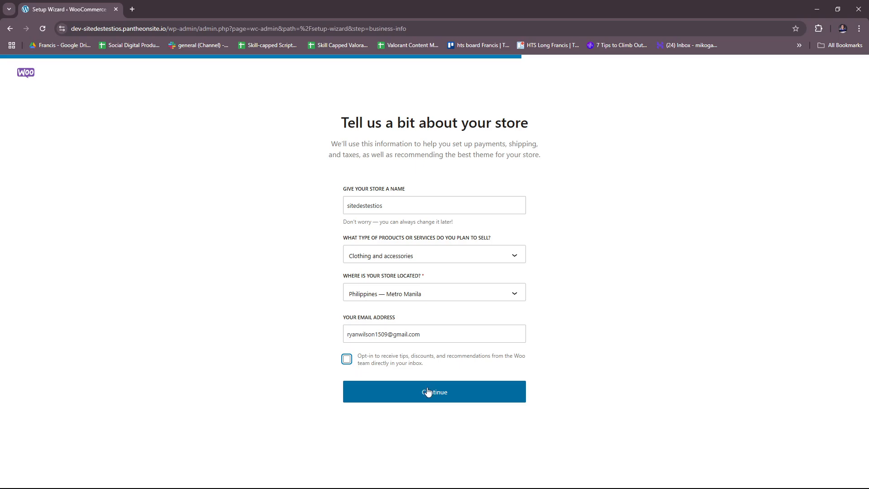
click(451, 397)
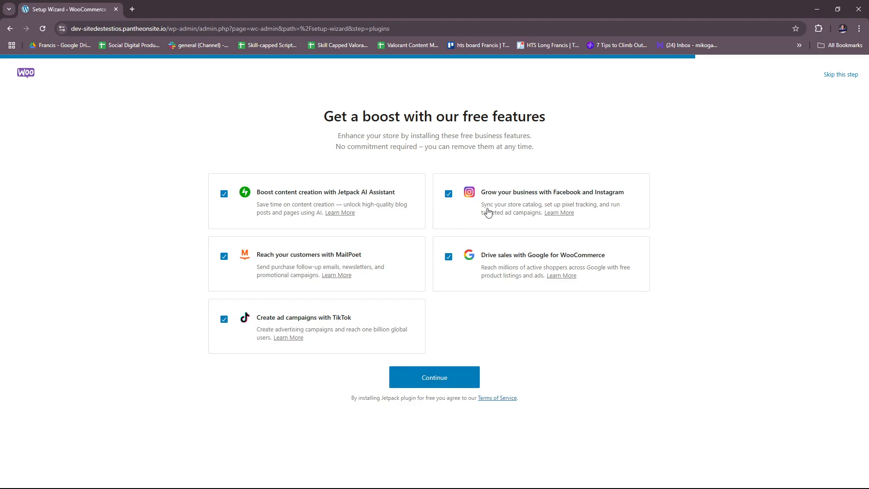
Install the suggested free Jetpack, Facebook and Instagram, MailPoet, Google and TikTok features for the store
click(418, 378)
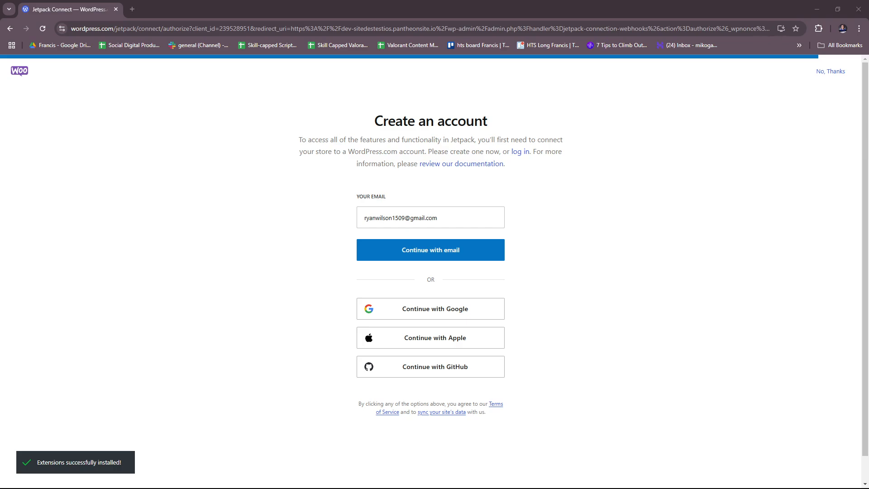
click(625, 6)
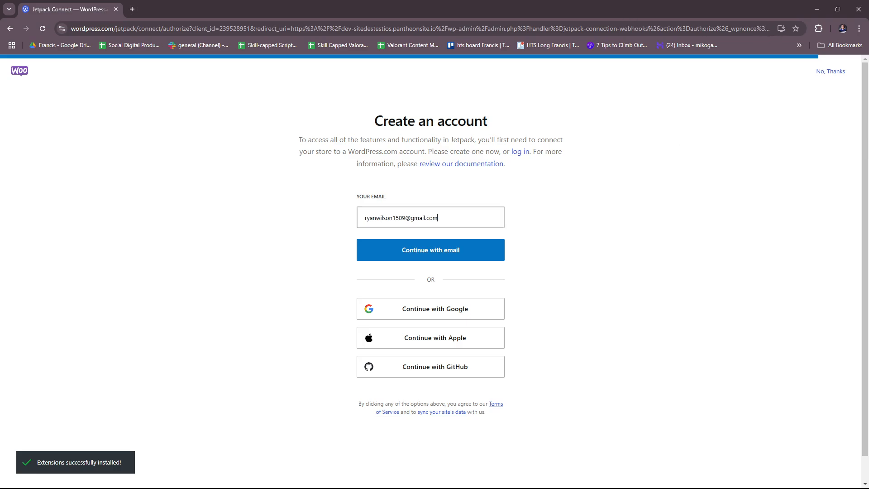
click(434, 485)
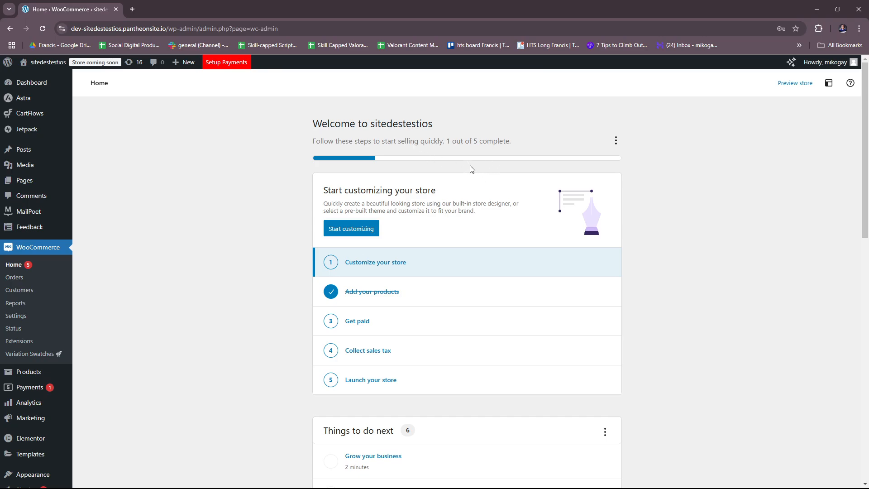
Review the store's setup checklist and the Things to do next list on the WooCommerce home page
scroll(407, 226, down, 1)
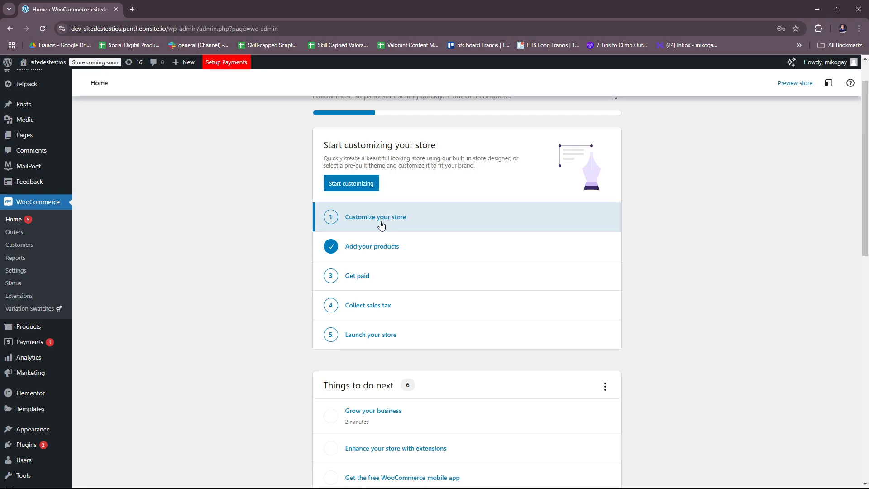
scroll(426, 215, down, 2)
scroll(446, 205, down, 1)
scroll(452, 205, up, 2)
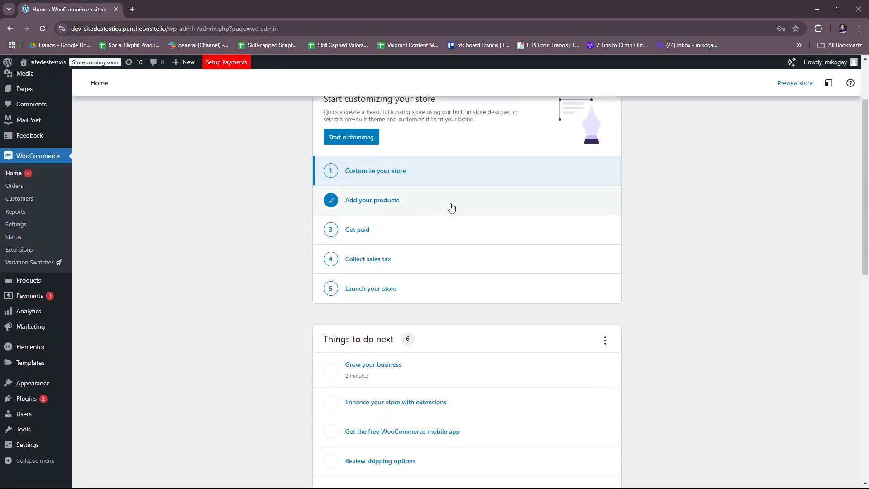
scroll(645, 222, down, 3)
scroll(645, 222, down, 4)
scroll(415, 155, up, 5)
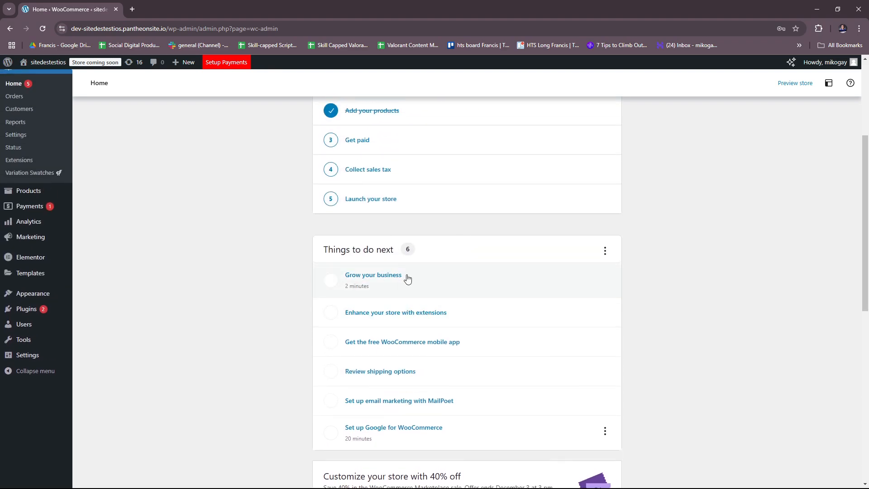
scroll(448, 277, up, 2)
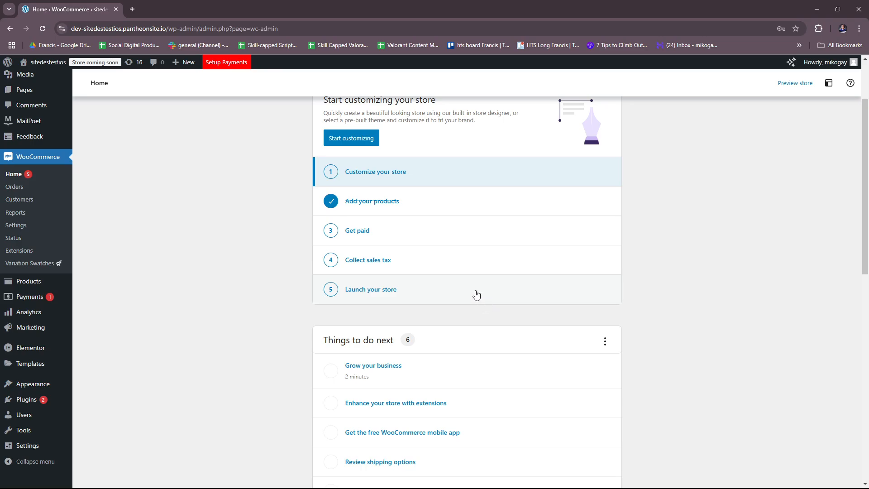
Go to the Customize your store task and browse the professionally designed themes in the marketplace
click(346, 179)
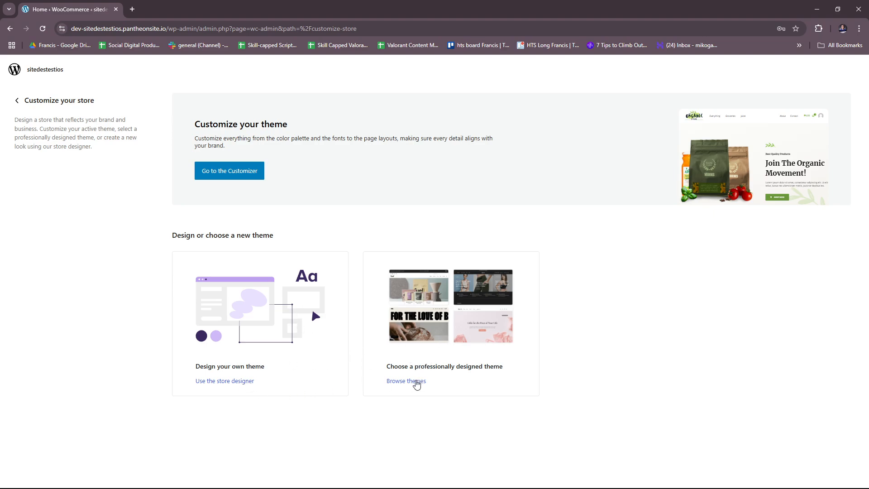
click(415, 382)
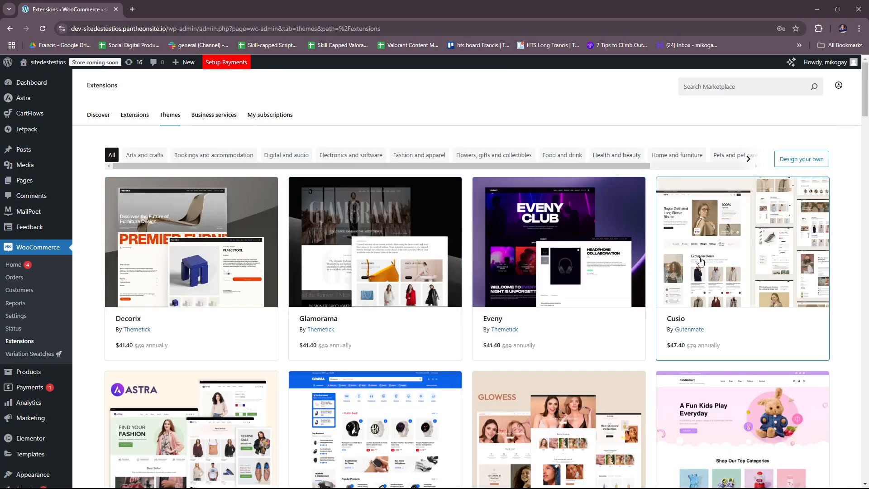
scroll(699, 261, down, 4)
scroll(703, 263, up, 4)
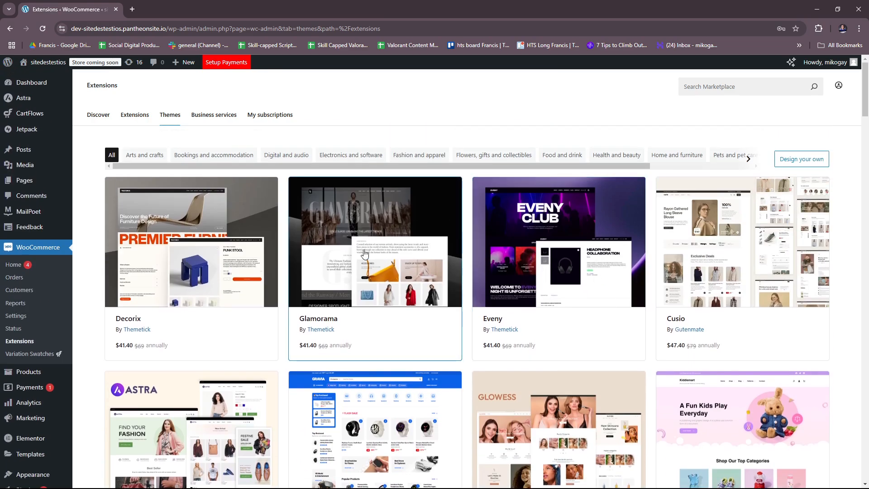
click(203, 116)
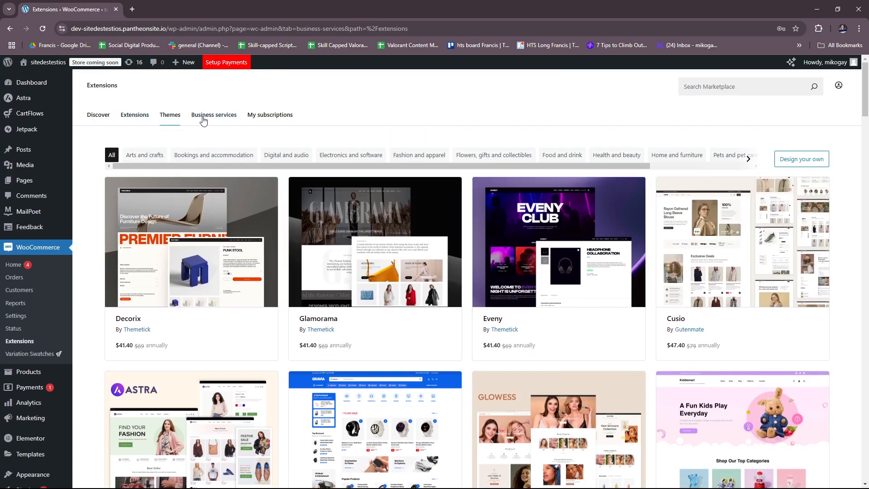
click(177, 119)
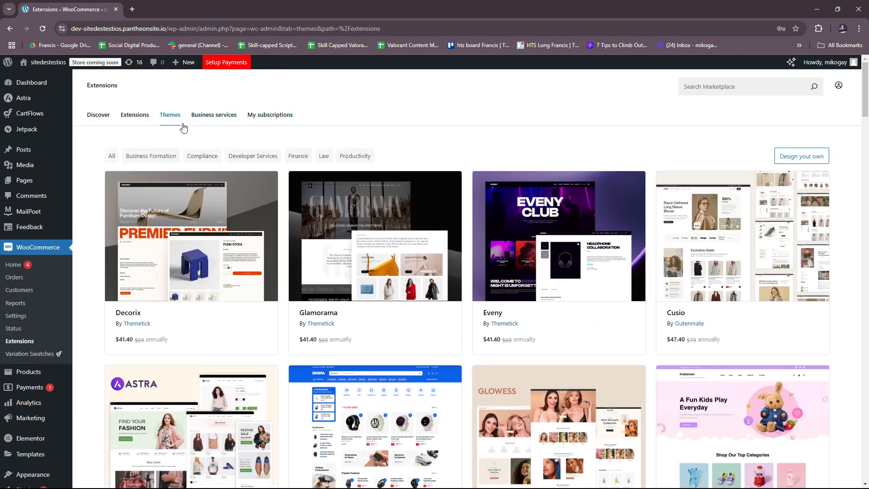
scroll(335, 205, down, 3)
scroll(447, 220, down, 3)
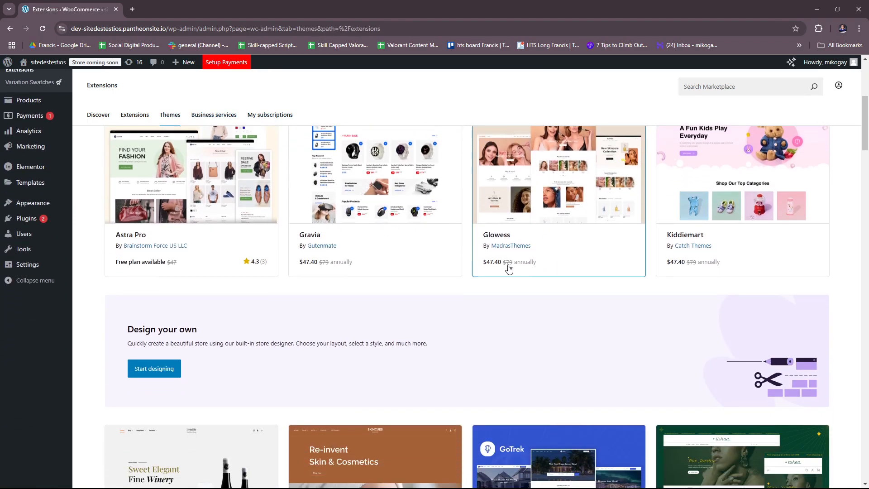
scroll(509, 266, down, 4)
scroll(589, 289, down, 2)
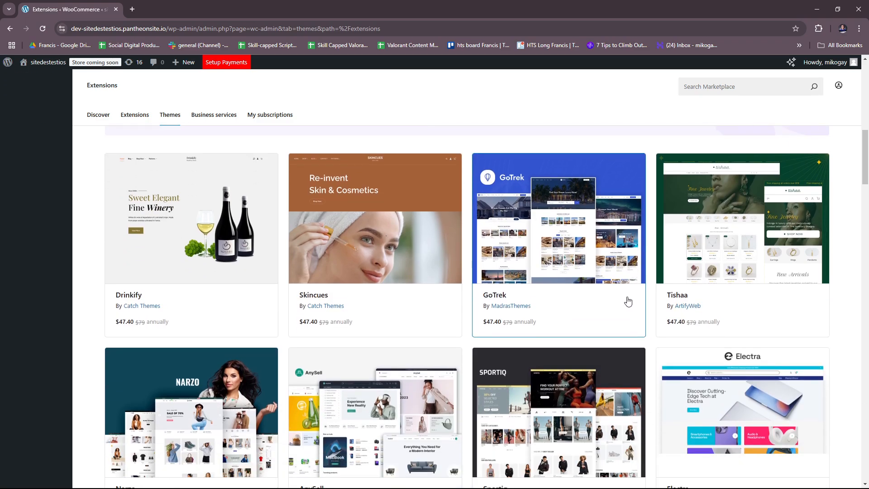
scroll(652, 294, down, 2)
scroll(656, 289, down, 10)
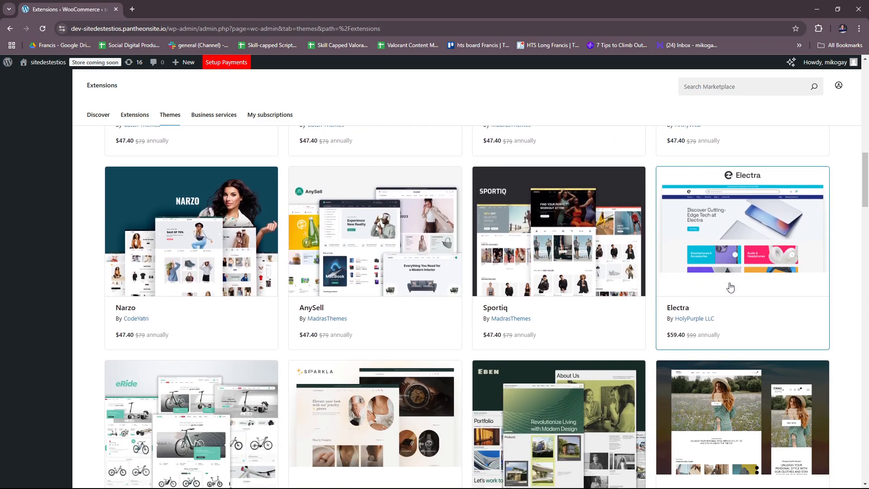
scroll(714, 301, up, 20)
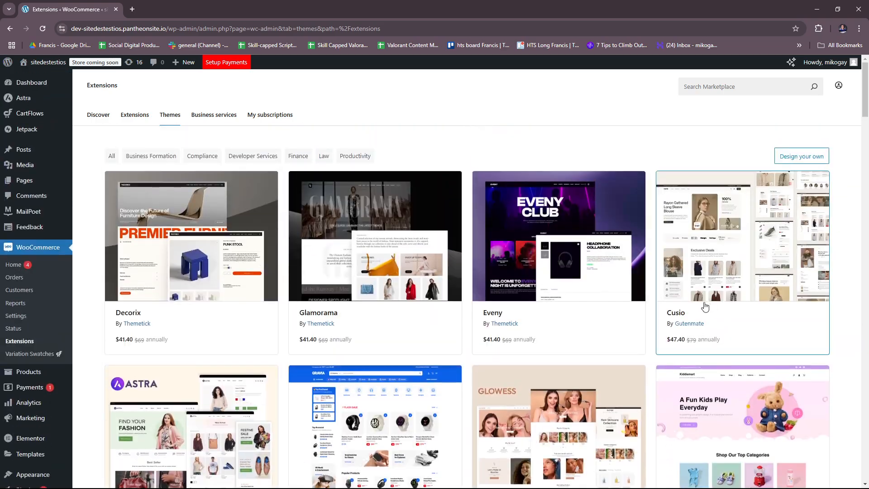
Start designing a custom store theme and confirm replacing the active theme
click(785, 157)
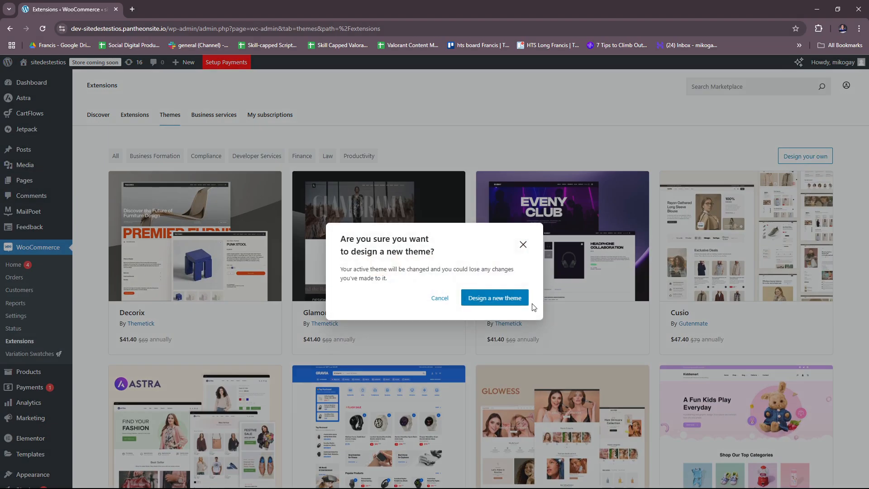
click(504, 302)
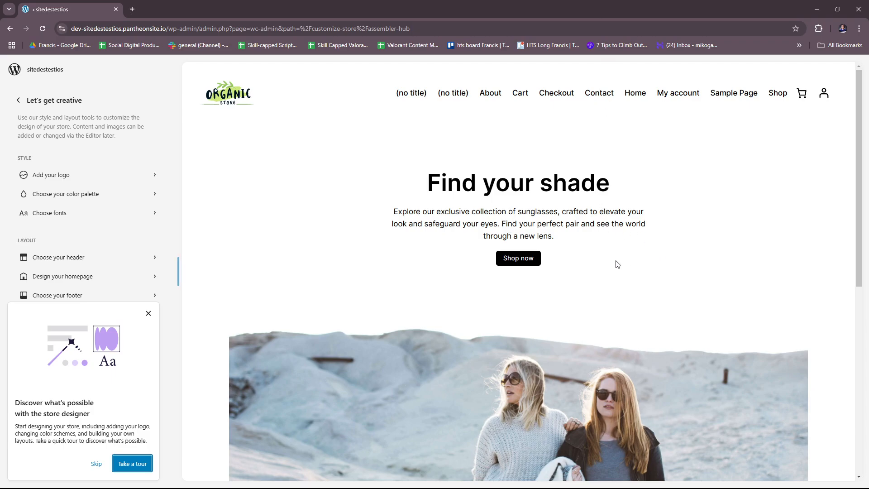
Skip the store designer tour, preview the homepage design, and finish customizing the store
scroll(216, 208, down, 3)
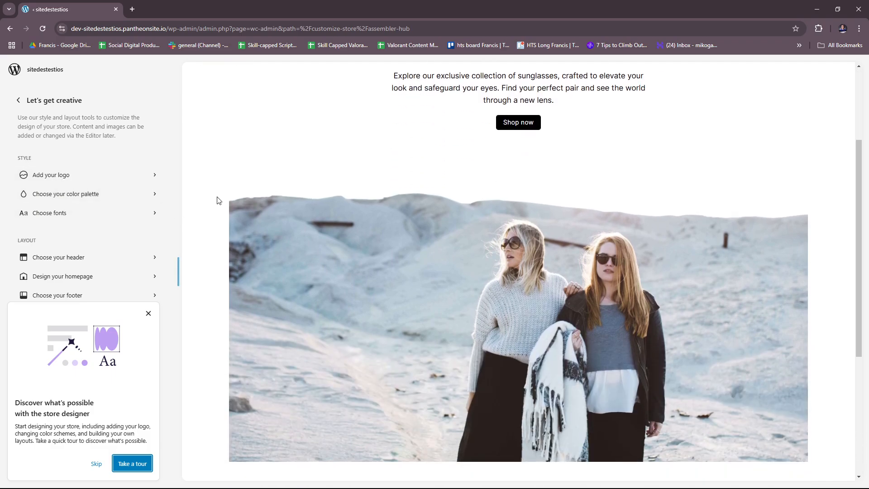
scroll(483, 202, up, 2)
scroll(561, 186, up, 1)
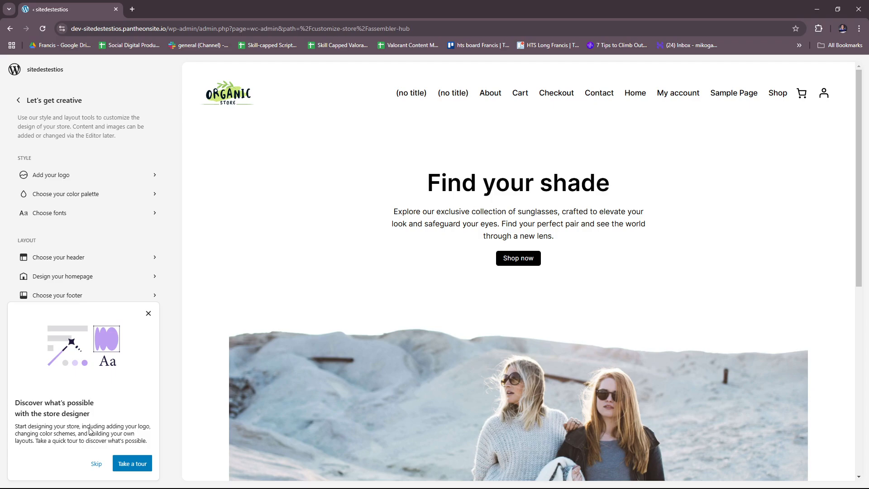
click(96, 464)
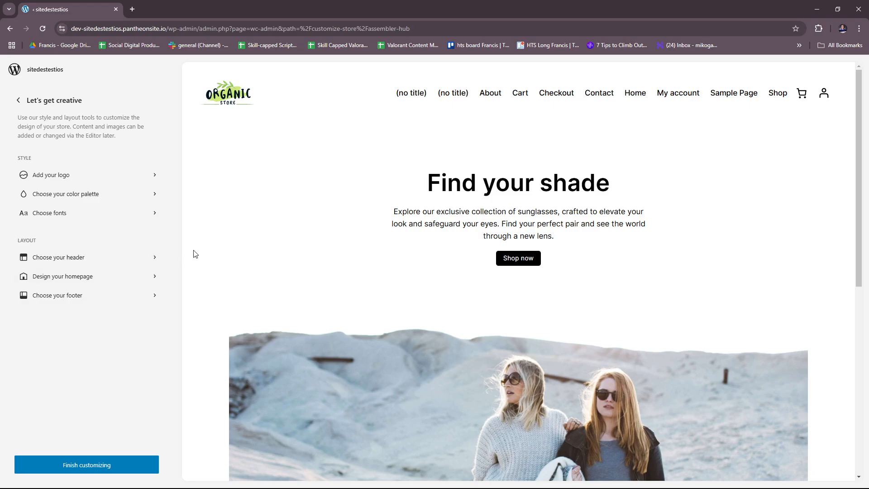
scroll(232, 240, down, 3)
scroll(332, 236, down, 5)
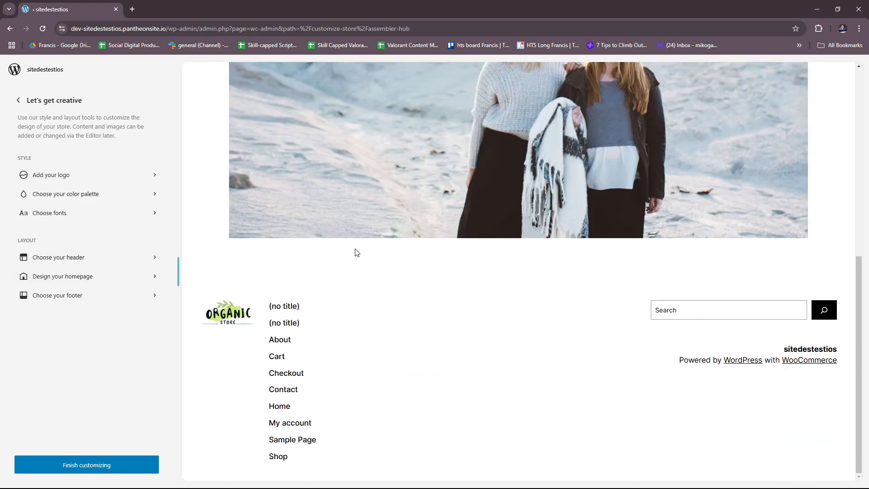
scroll(355, 252, up, 8)
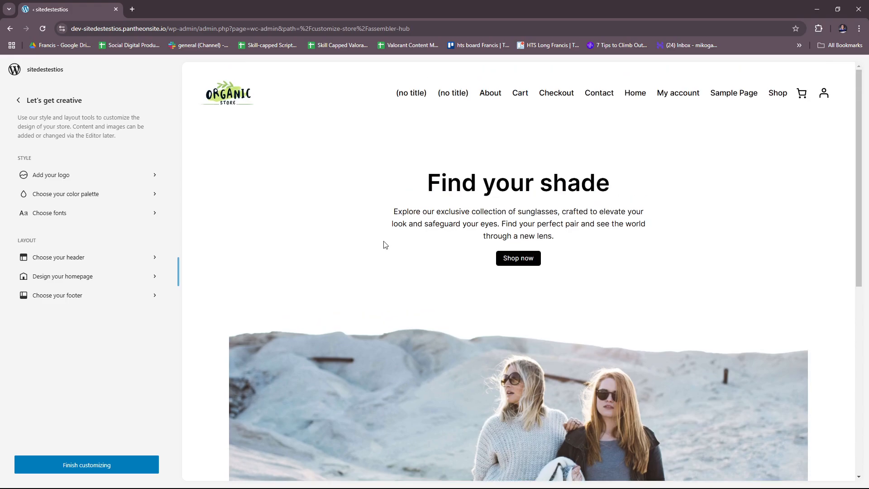
click(123, 464)
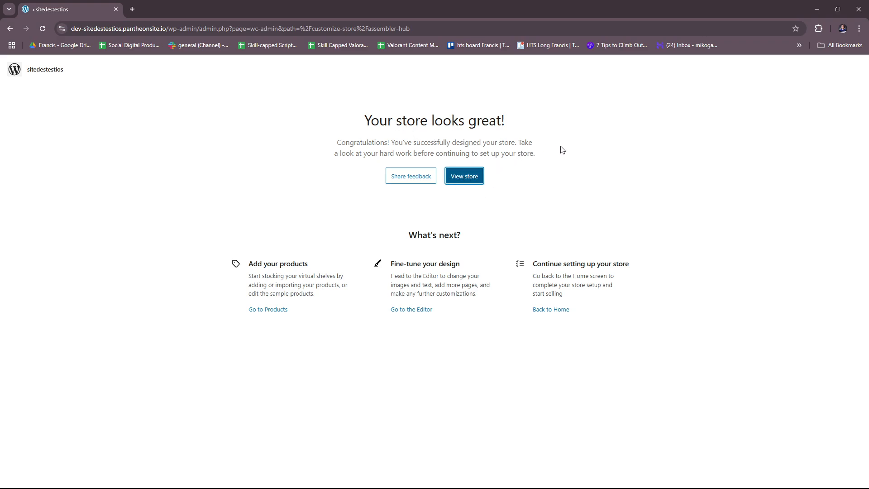
View the designed store and look through its home, Contact and About pages
click(469, 180)
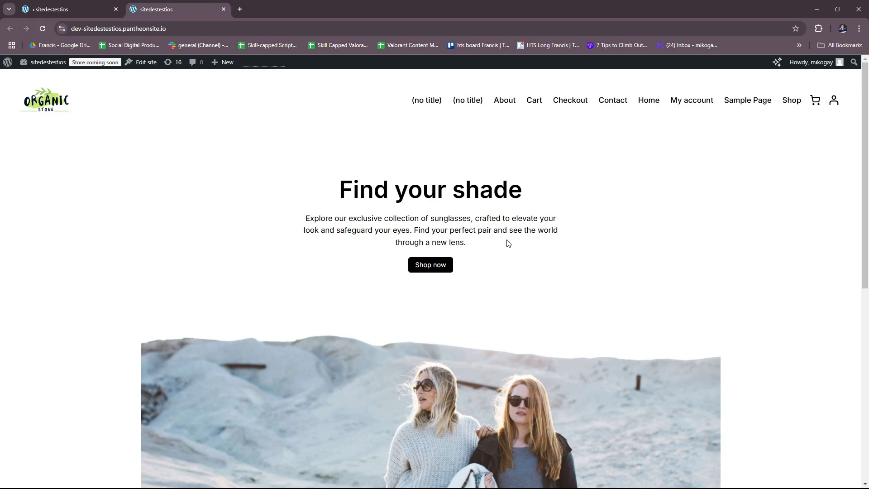
scroll(562, 245, down, 8)
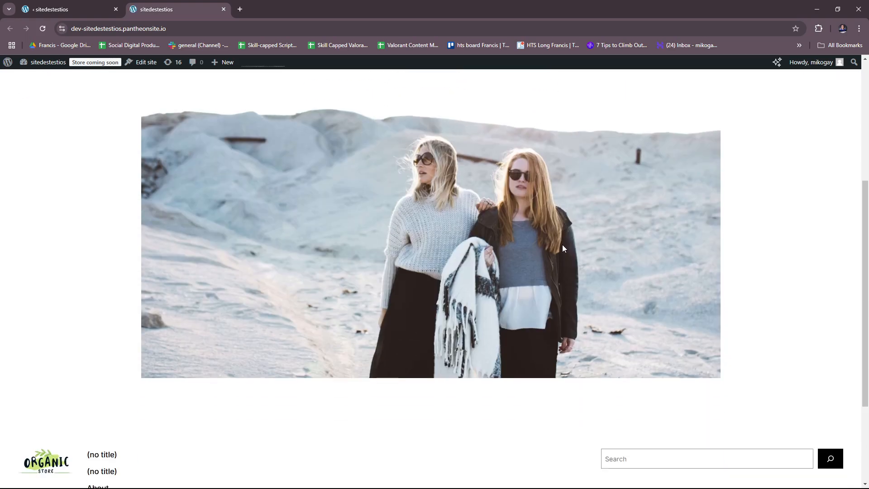
scroll(578, 254, up, 8)
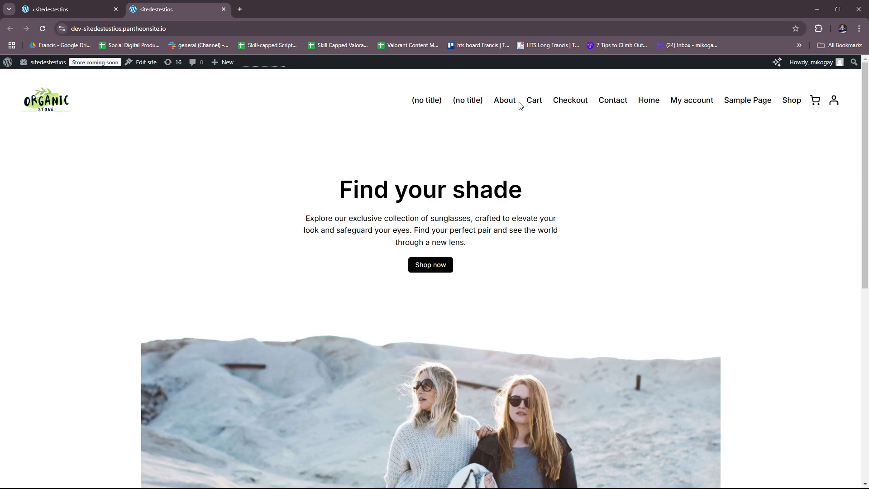
click(541, 104)
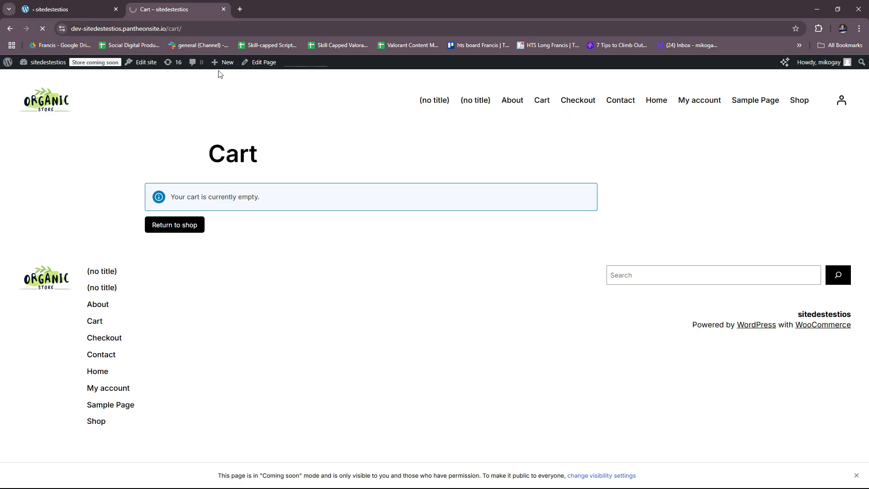
click(513, 104)
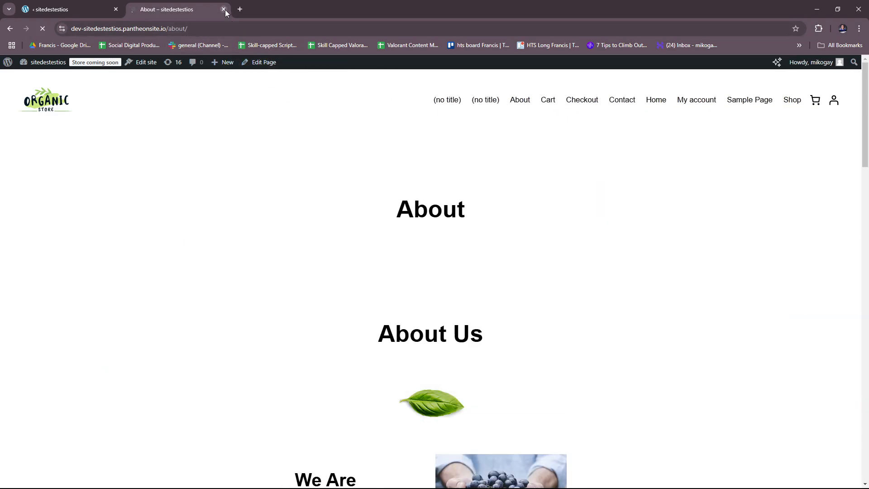
Return to the design completion page, go to Products, and examine the product list with its bulk selection and category filter
click(78, 10)
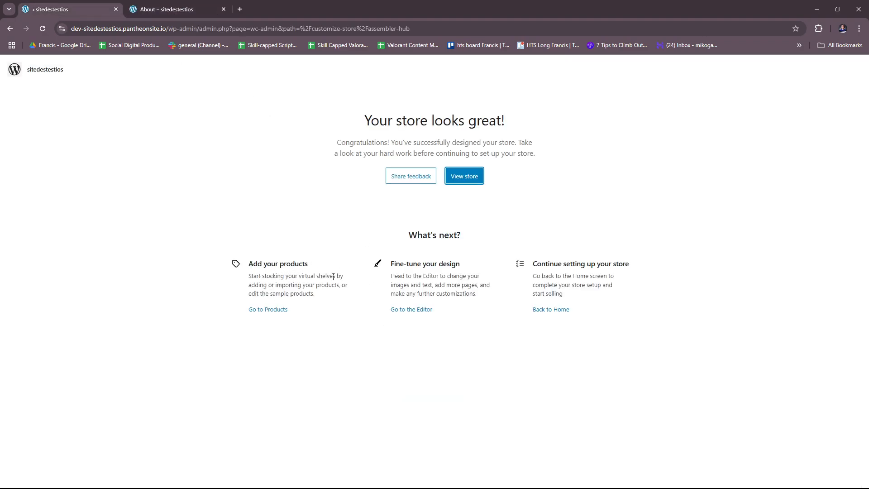
click(278, 309)
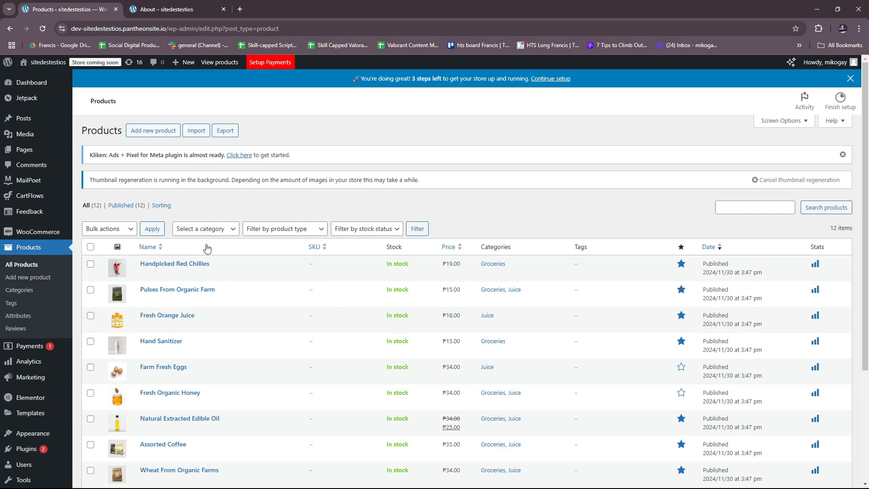
scroll(91, 220, down, 1)
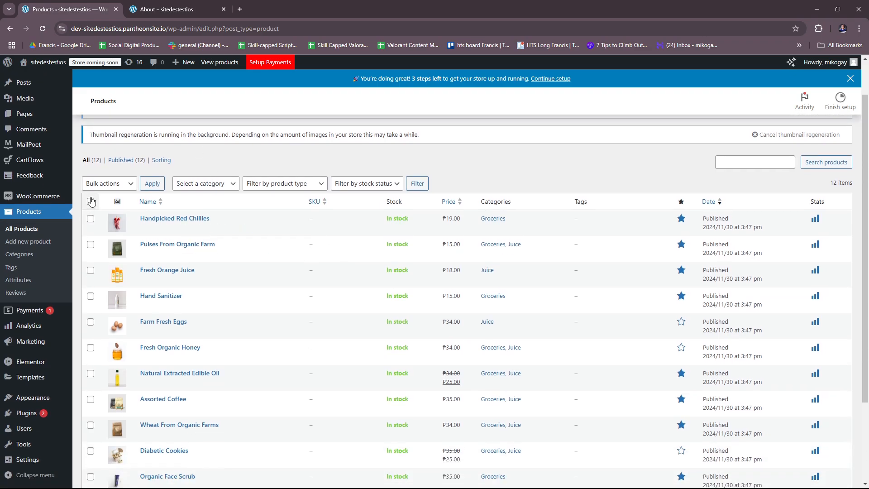
click(120, 187)
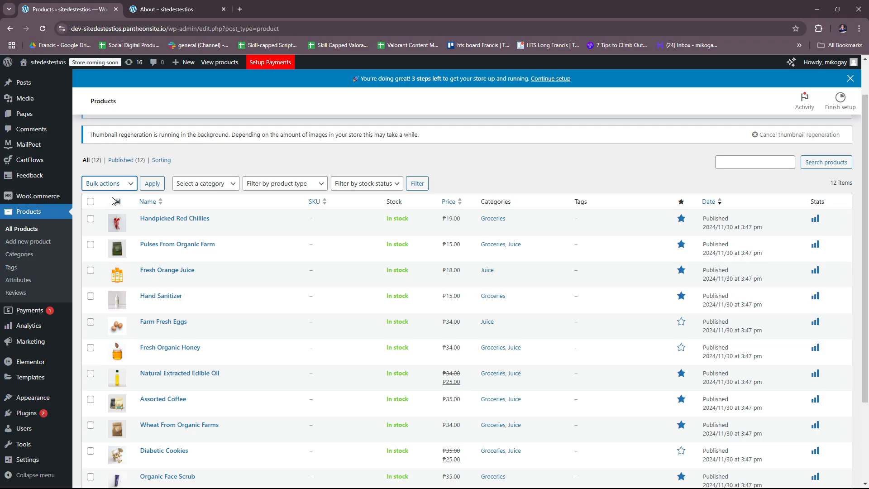
click(91, 202)
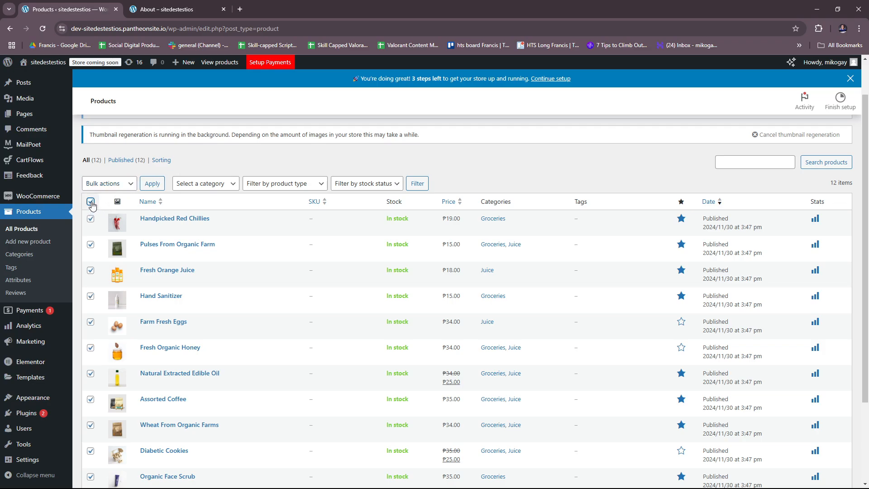
click(91, 202)
click(277, 147)
click(215, 183)
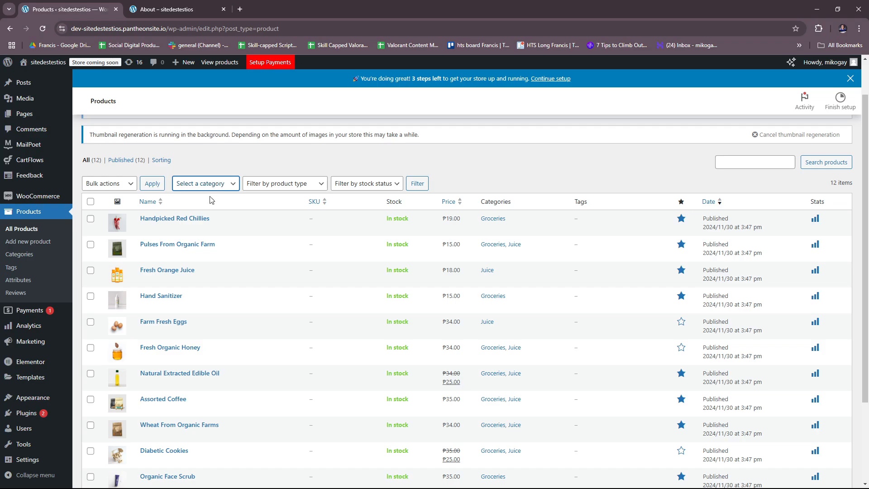
click(309, 154)
scroll(514, 159, down, 1)
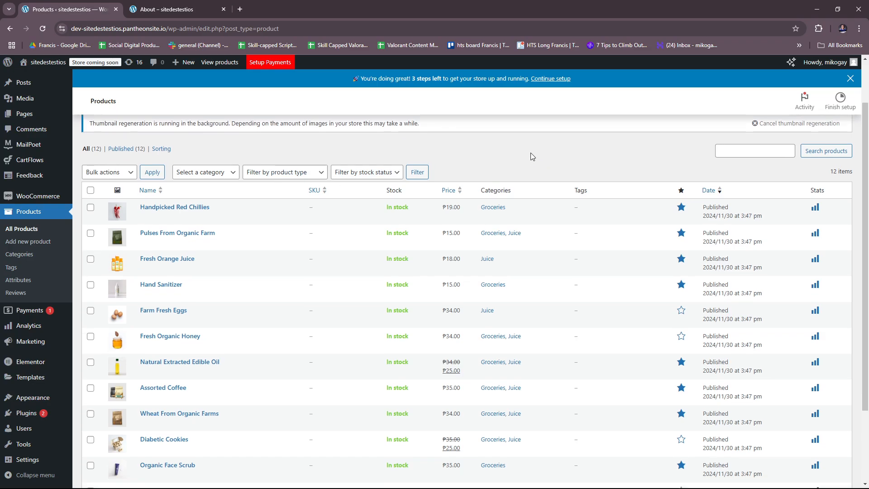
scroll(530, 153, up, 2)
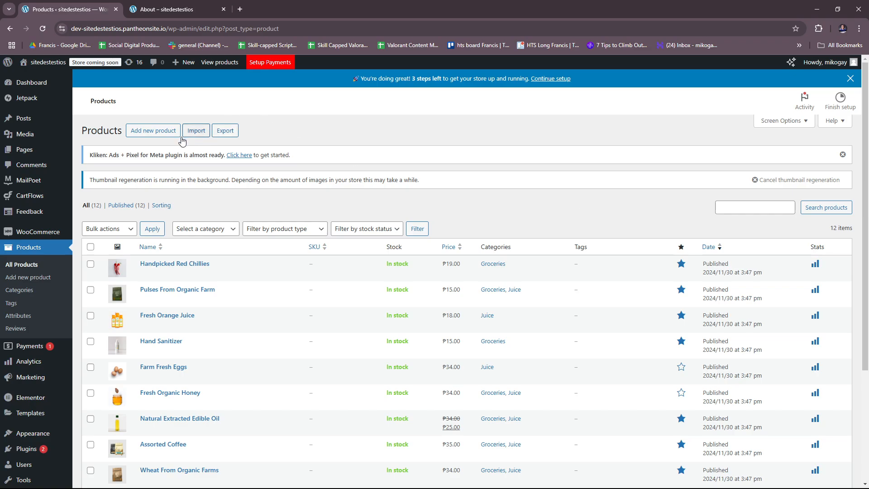
Start a new product named "Sample" with the placeholder description "sdaasdsa"
click(168, 131)
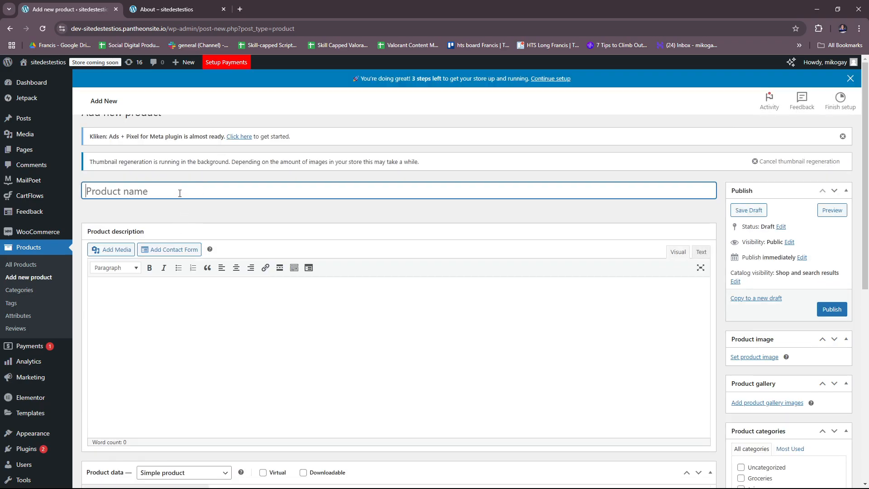
text(Sample)
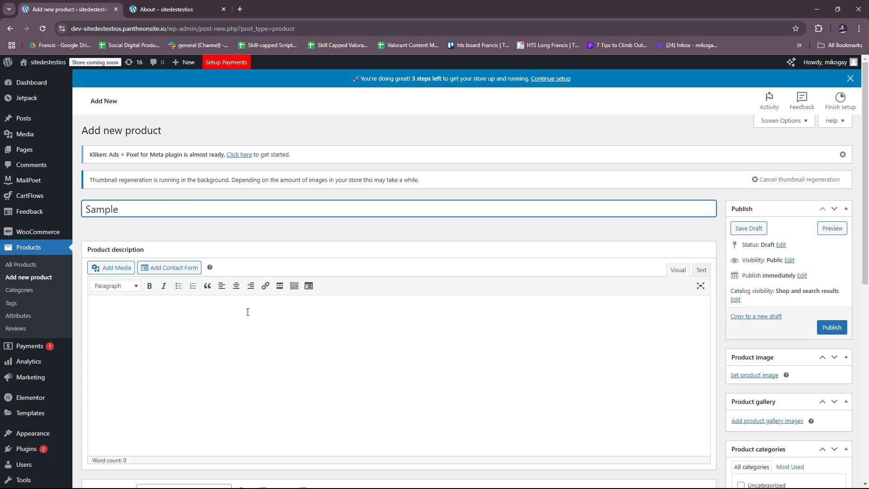
click(247, 311)
text(sdaasdsa)
Examine the product data settings from General, Inventory and Shipping through Linked Products, Attributes, Advanced, CartFlows and recommended extensions
scroll(316, 333, down, 2)
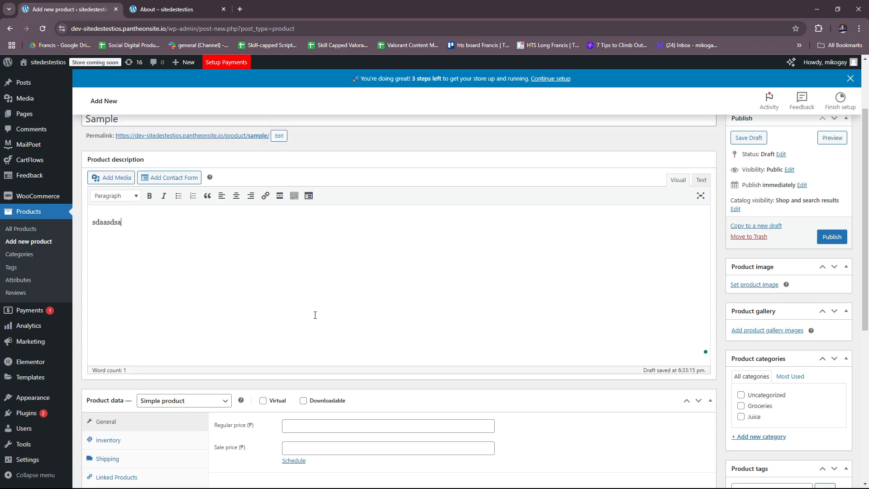
scroll(344, 303, down, 5)
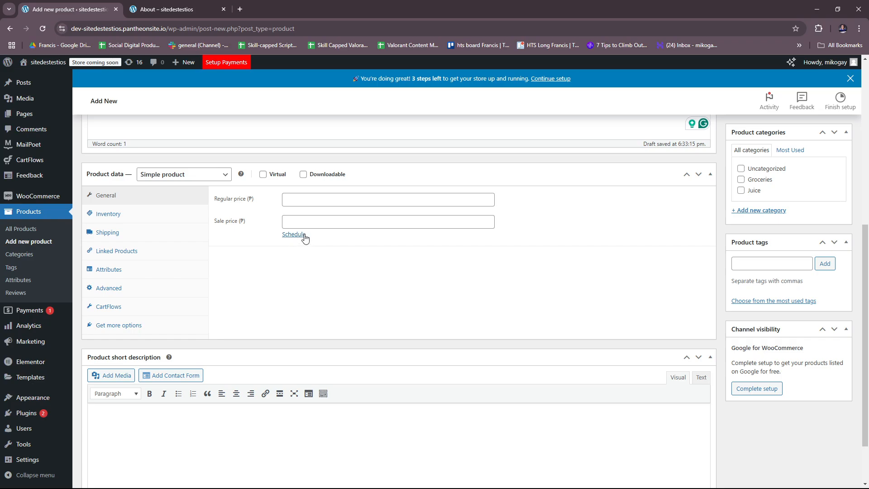
click(149, 213)
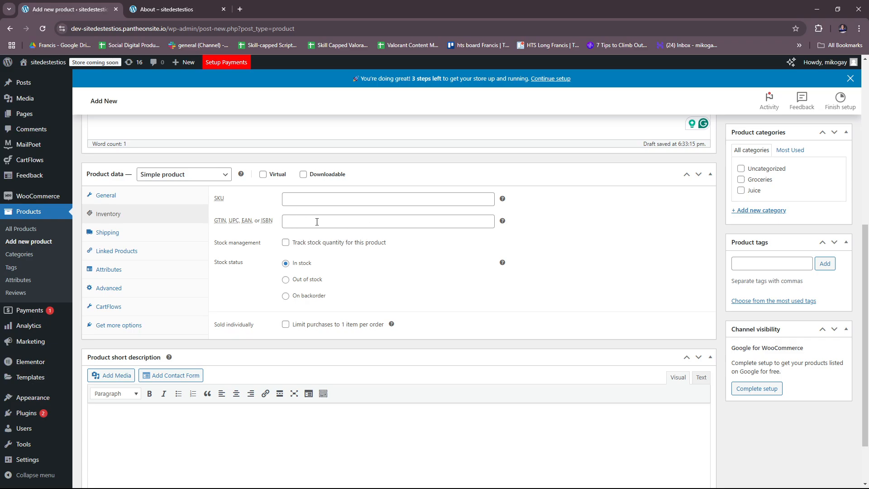
click(141, 234)
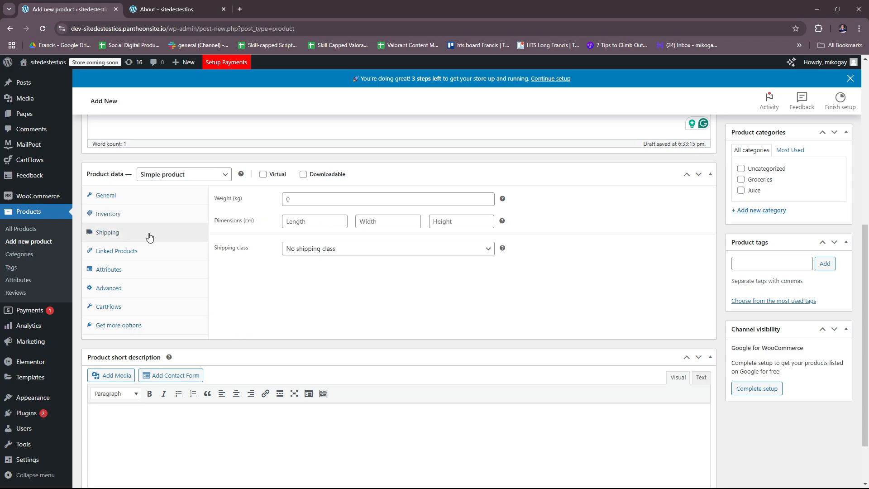
click(154, 251)
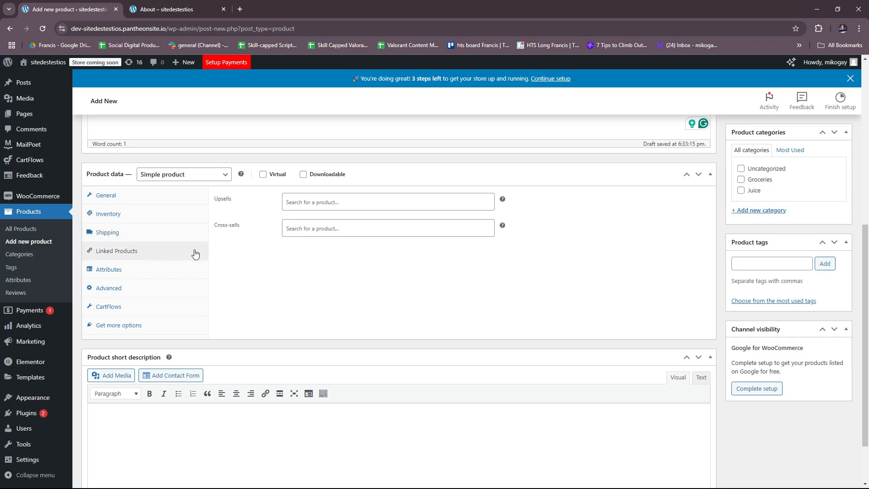
click(176, 270)
click(231, 230)
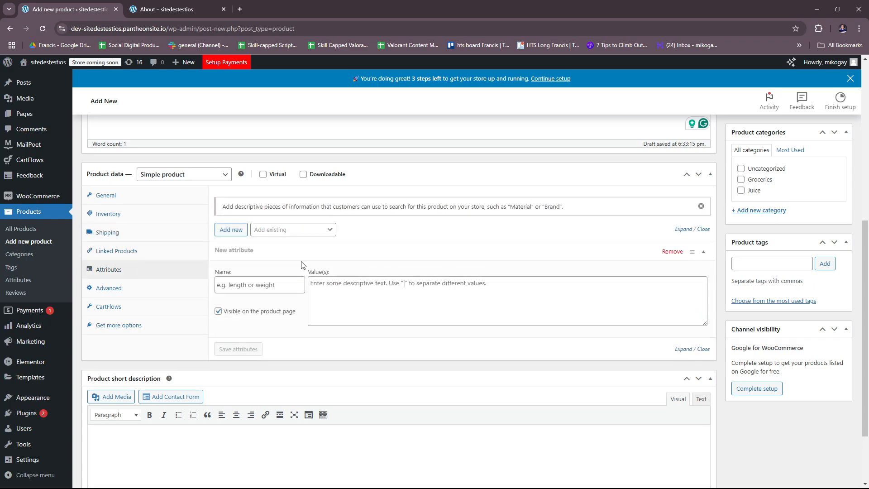
click(110, 290)
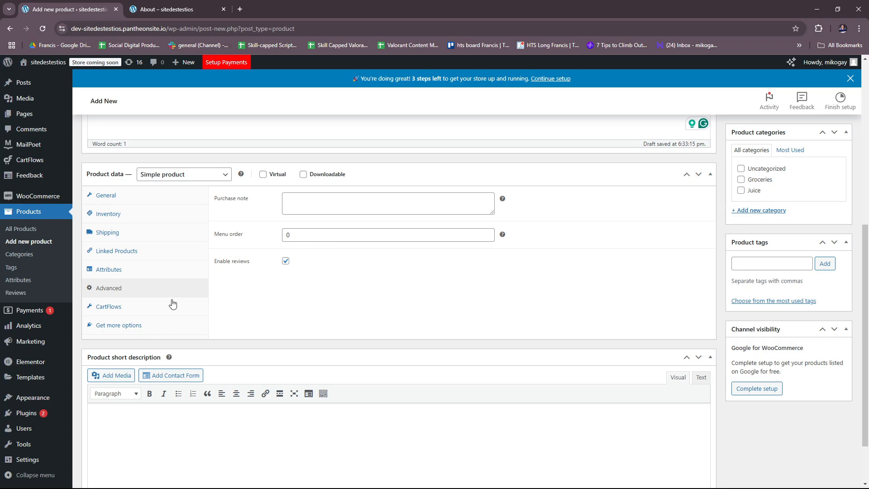
scroll(137, 294, down, 2)
click(121, 244)
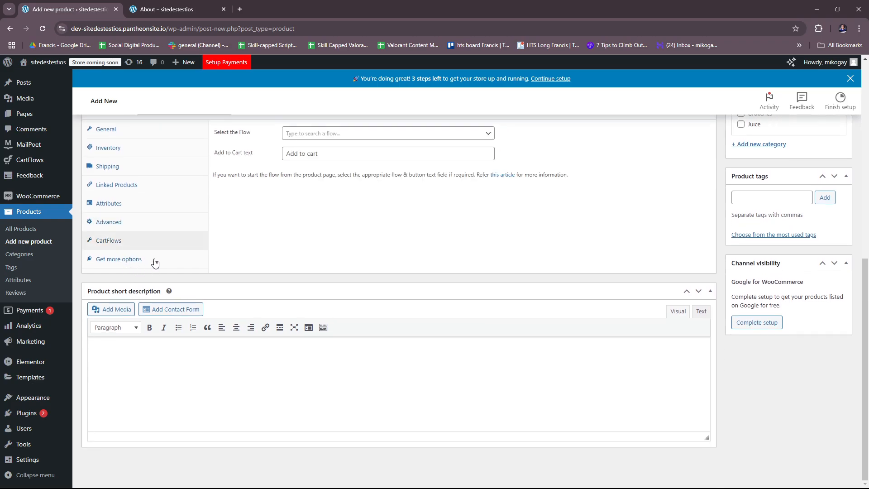
click(173, 255)
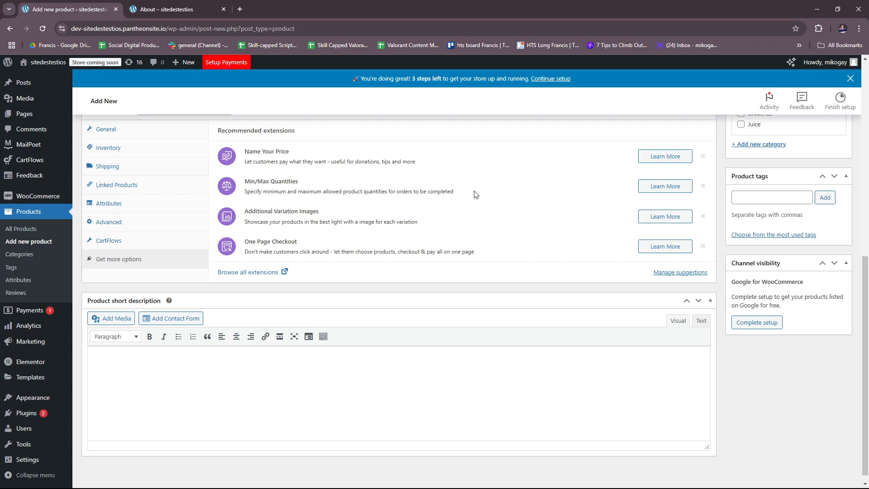
Review the new product's short description, categories, tags, gallery and product image sections
scroll(333, 177, up, 1)
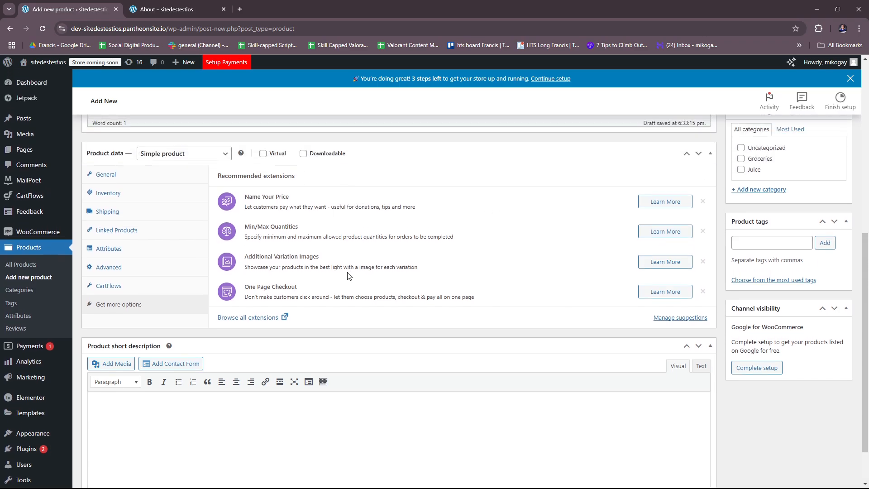
scroll(355, 274, down, 1)
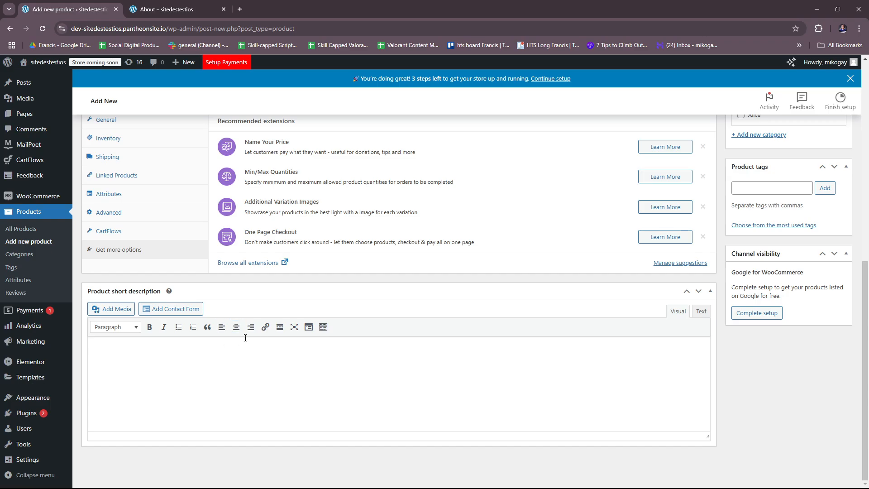
scroll(661, 338, up, 4)
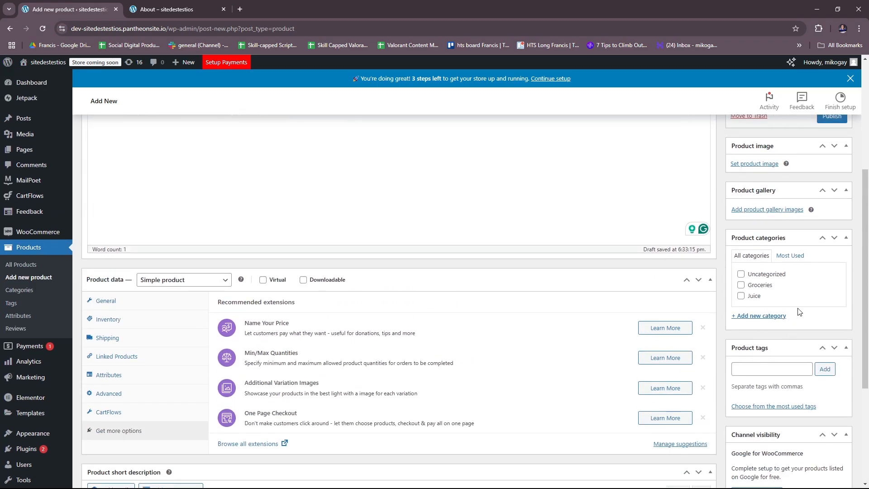
scroll(778, 283, down, 2)
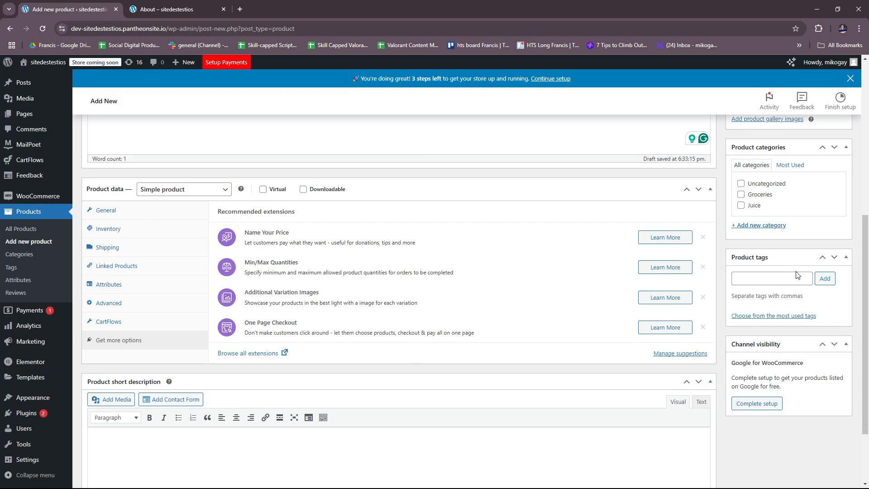
scroll(811, 330, up, 3)
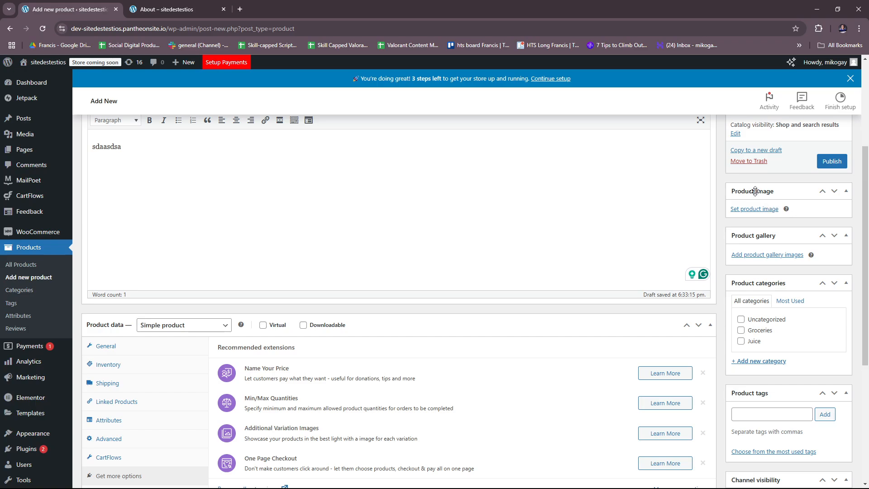
Review the Sample product's publish options, including status, visibility and catalog visibility
scroll(788, 231, up, 2)
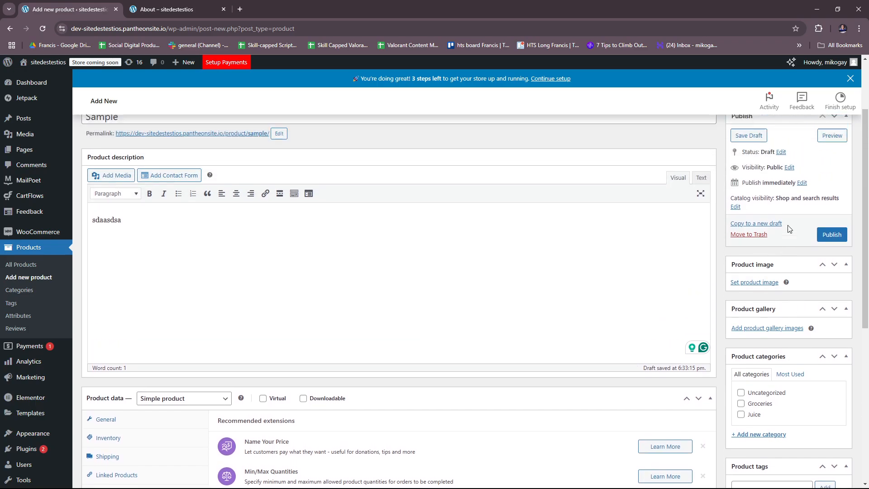
scroll(790, 229, up, 2)
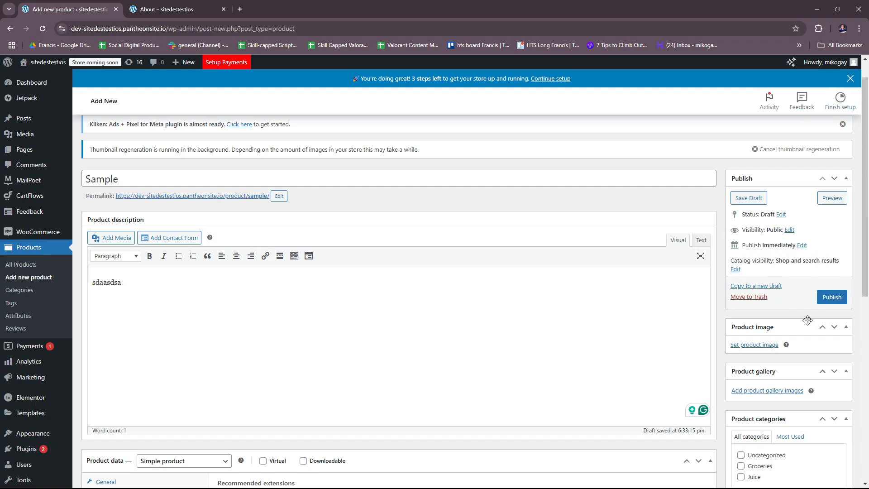
scroll(466, 266, up, 2)
scroll(453, 258, up, 1)
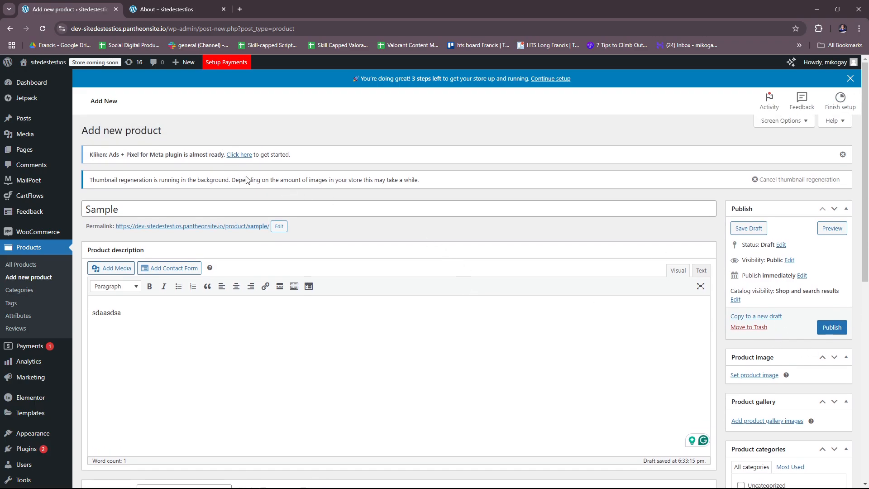
Return to the list of all products and look through its entries, prices and categories
key(alt+Left)
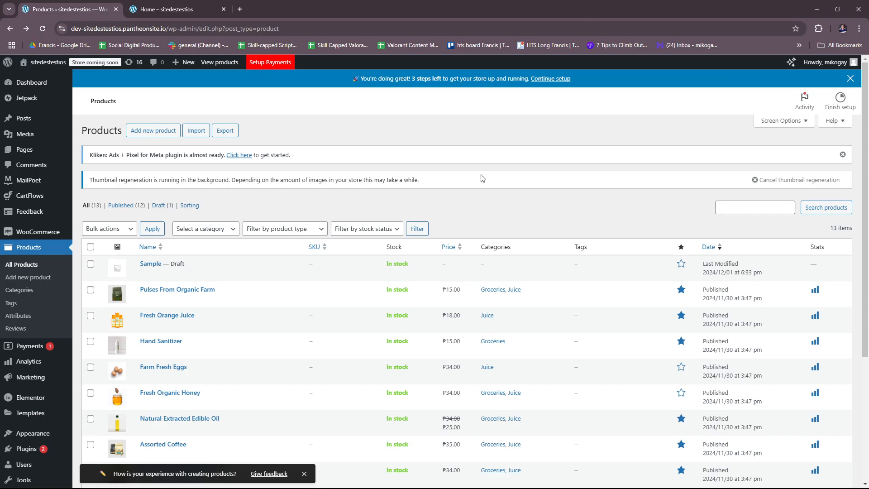
scroll(351, 268, down, 2)
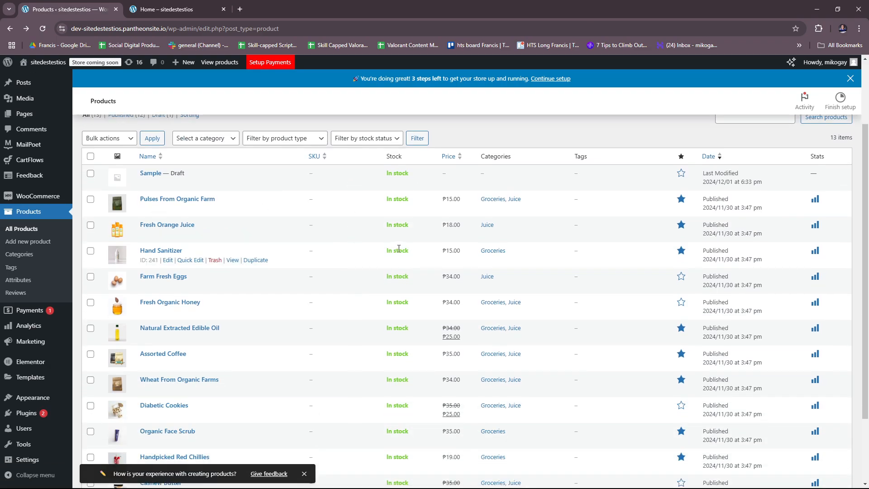
scroll(521, 267, down, 2)
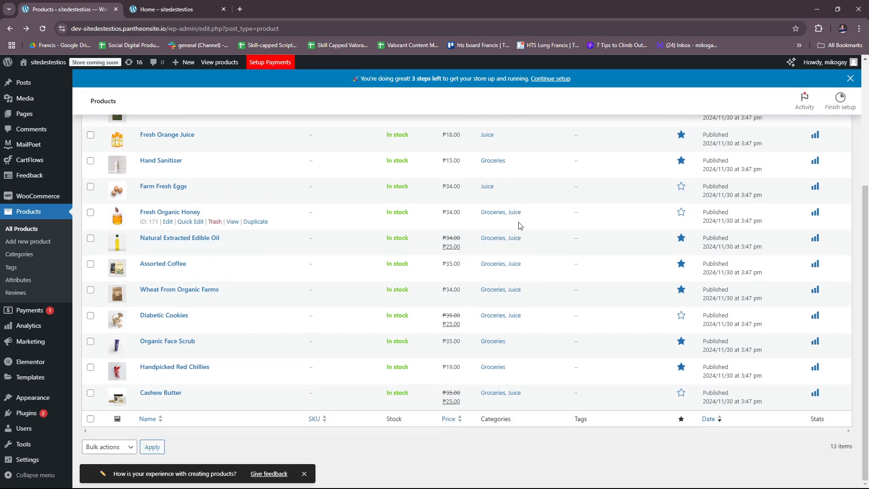
scroll(362, 217, up, 5)
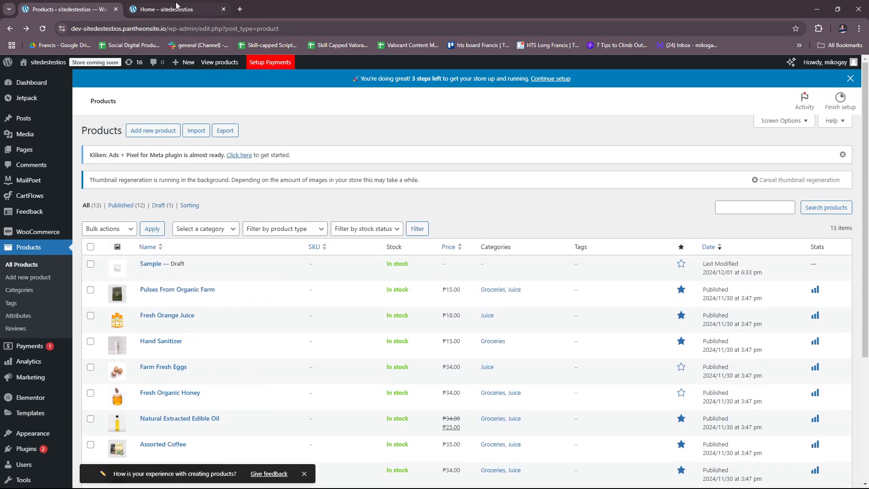
Switch to the storefront, open its Shop page and look through the product grid
click(183, 12)
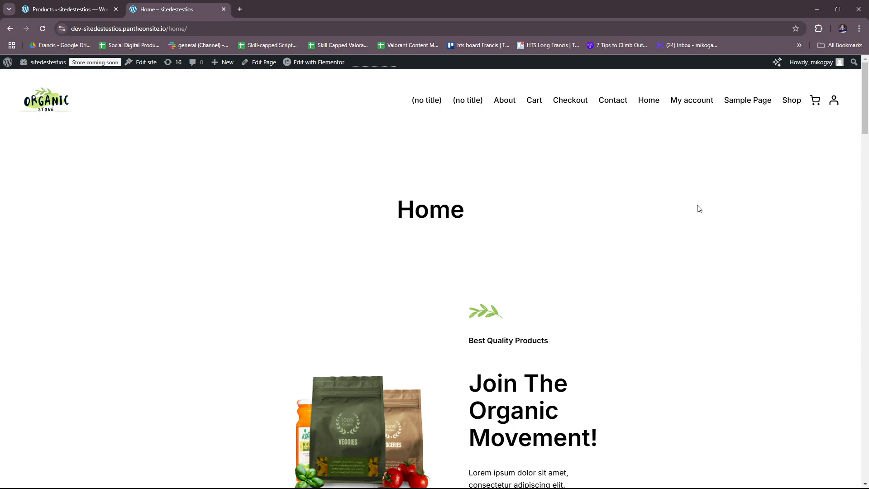
scroll(779, 127, down, 2)
scroll(781, 120, up, 2)
click(791, 105)
scroll(346, 200, down, 2)
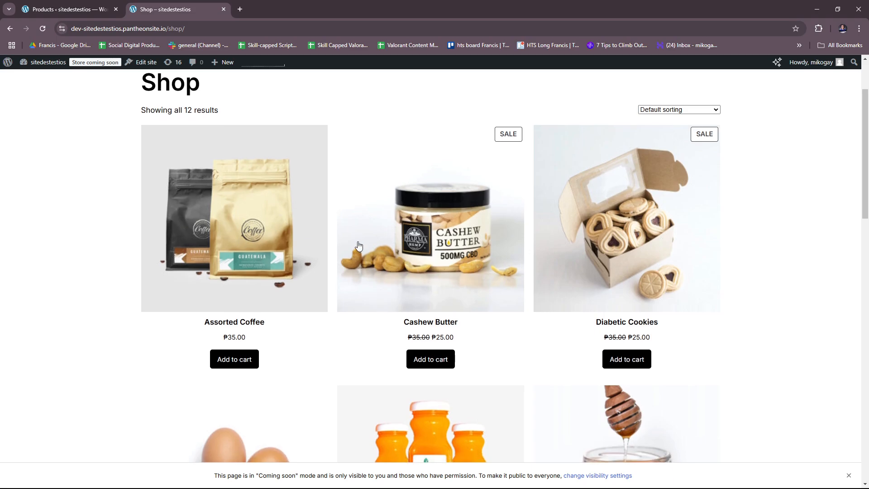
scroll(553, 229, down, 2)
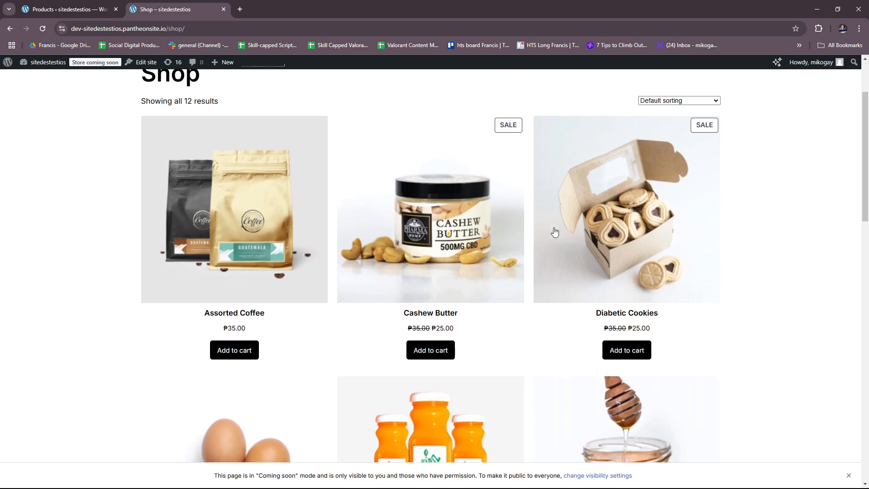
Compare the product list in the admin area with the products displayed on the storefront's Shop page
click(98, 9)
scroll(437, 300, down, 3)
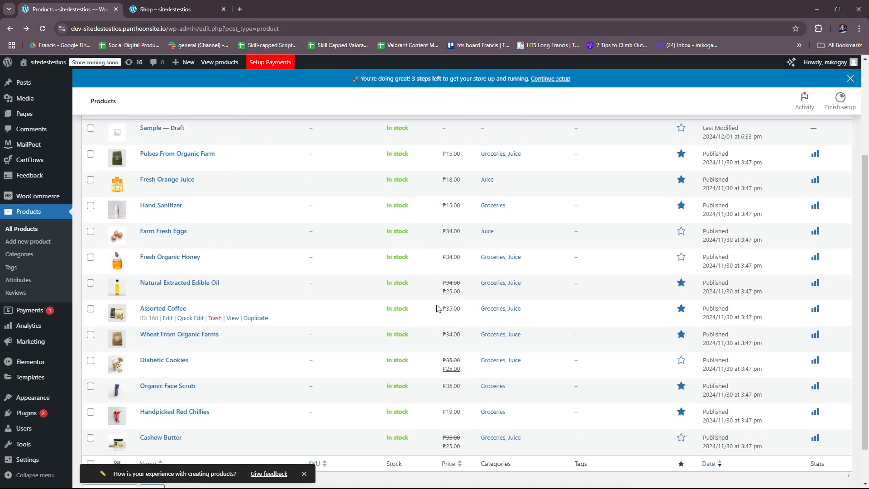
click(178, 3)
scroll(557, 214, down, 1)
scroll(570, 240, up, 4)
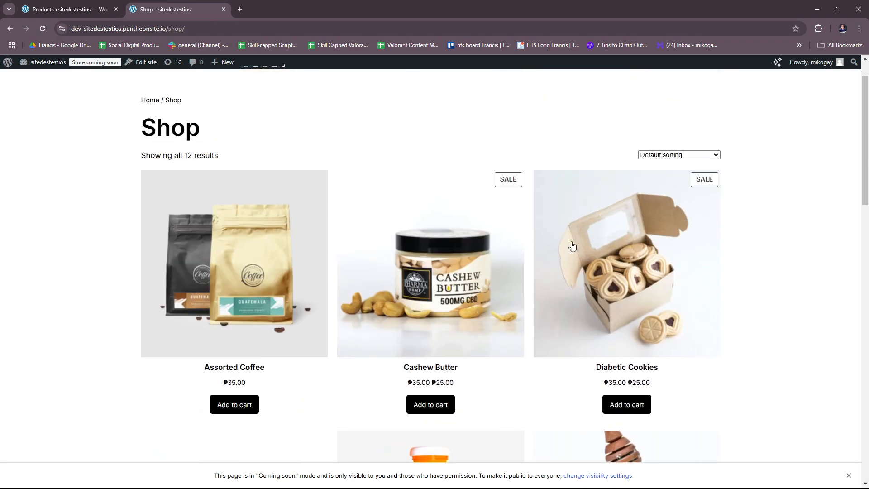
scroll(512, 247, down, 3)
scroll(488, 246, up, 1)
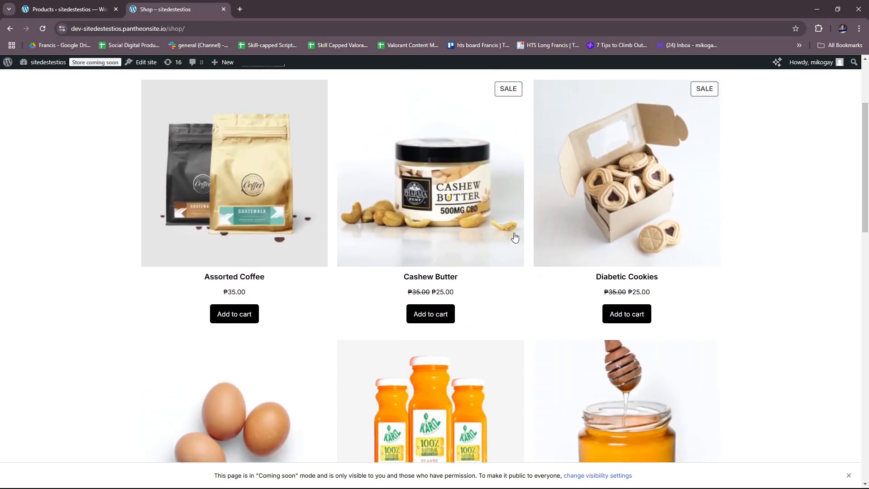
Add one Assorted Coffee and one Cashew Butter to the cart from the Shop page
scroll(525, 220, up, 1)
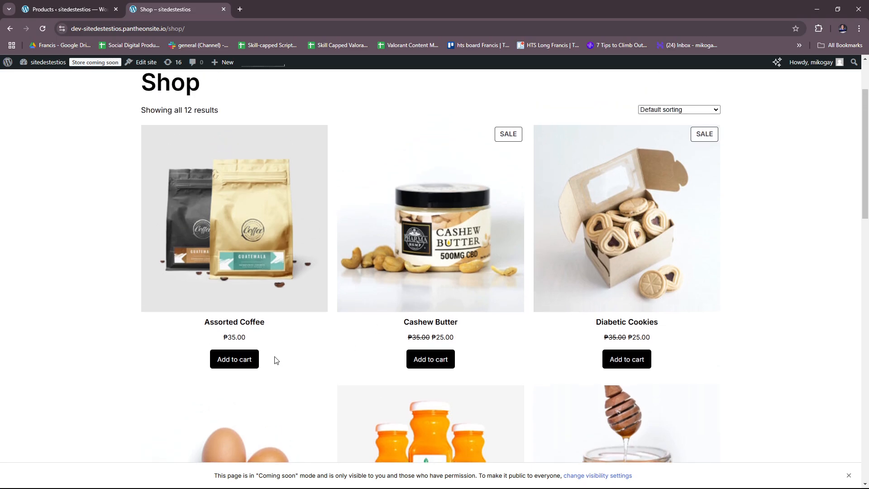
click(254, 362)
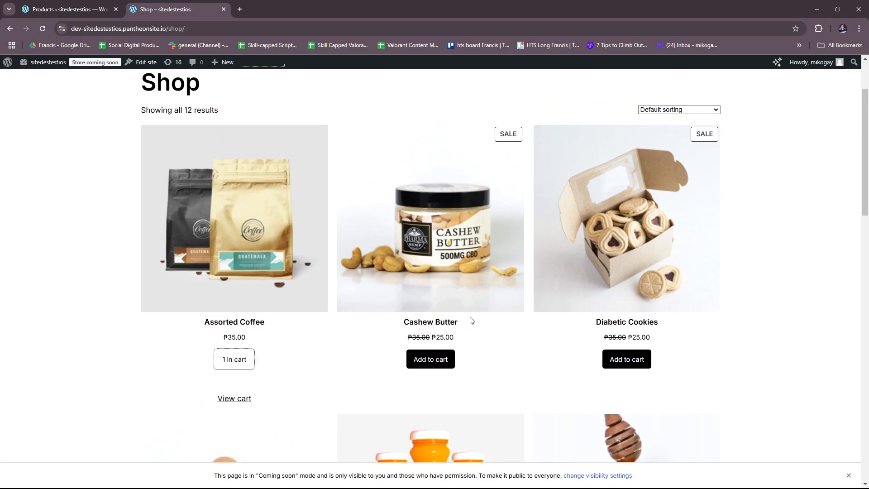
scroll(530, 320, down, 1)
click(437, 315)
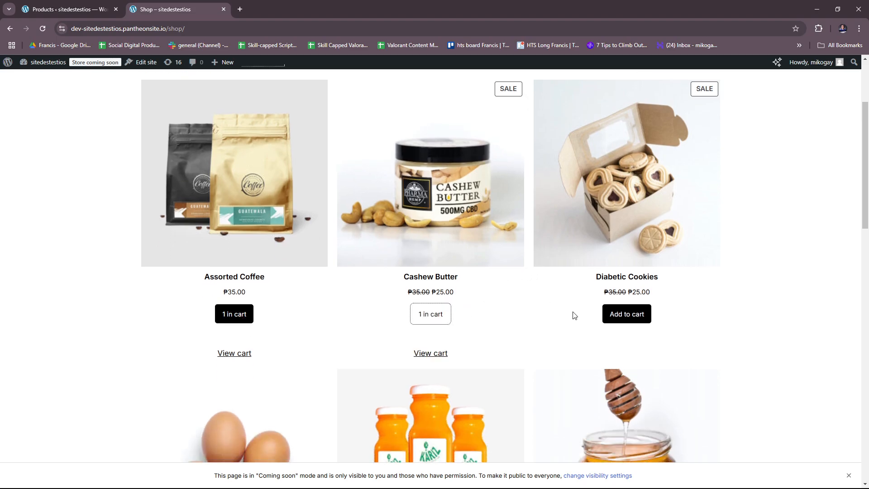
Open the cart and examine its items, coupon field, shipping and cart totals
scroll(574, 312, down, 2)
click(432, 265)
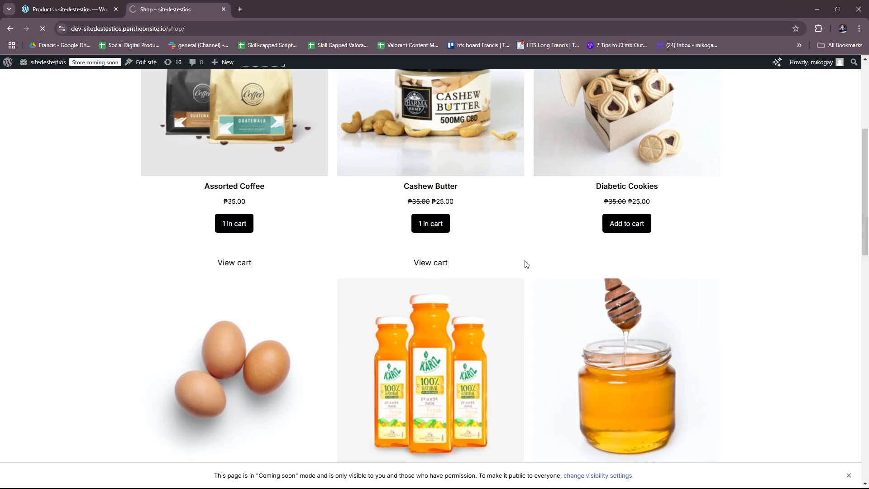
scroll(588, 267, down, 2)
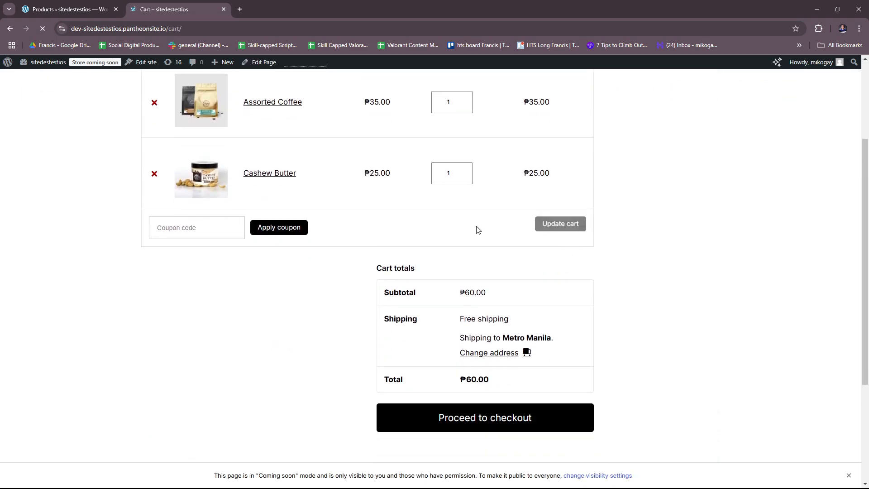
scroll(299, 270, up, 1)
scroll(223, 368, up, 1)
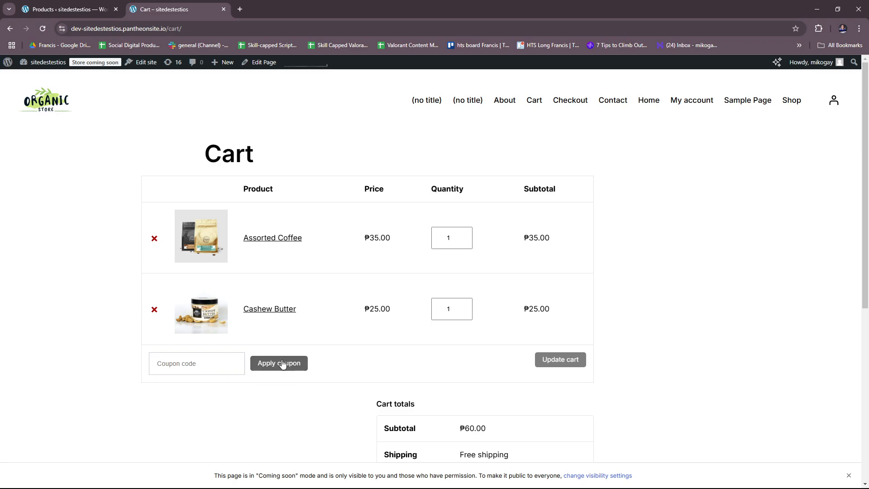
scroll(500, 346, down, 4)
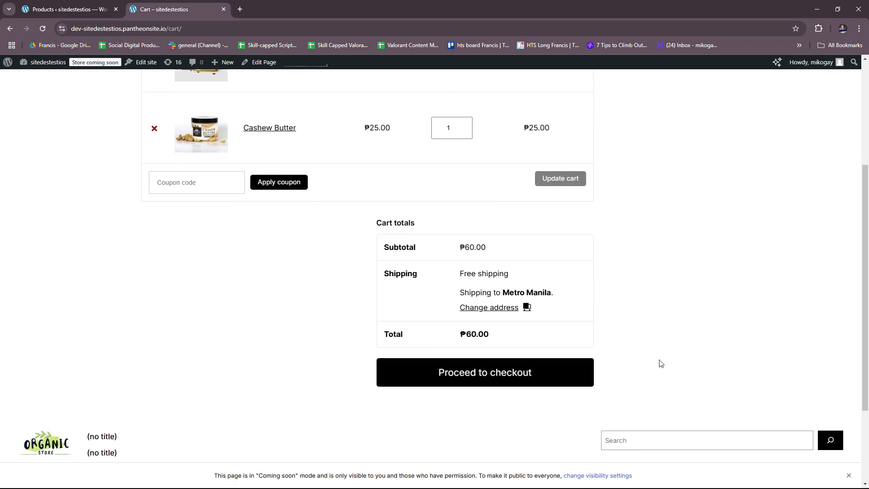
Proceed to checkout from the cart and review the billing details form
click(549, 378)
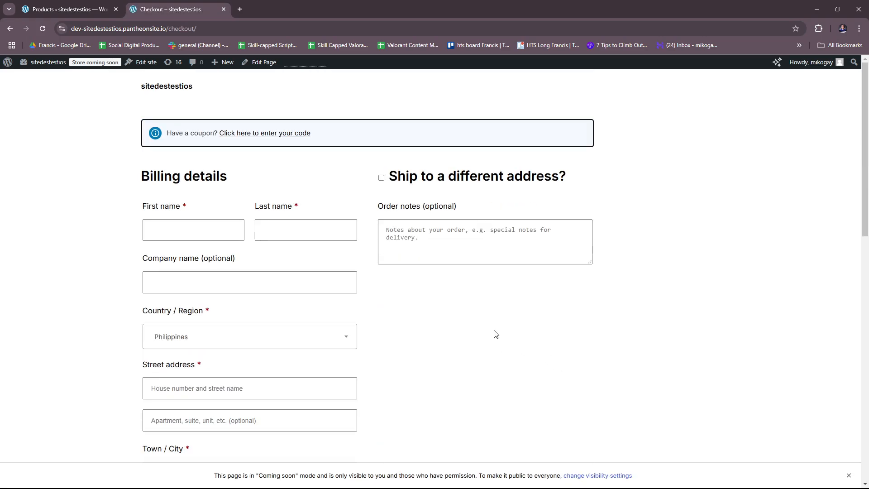
scroll(444, 309, down, 7)
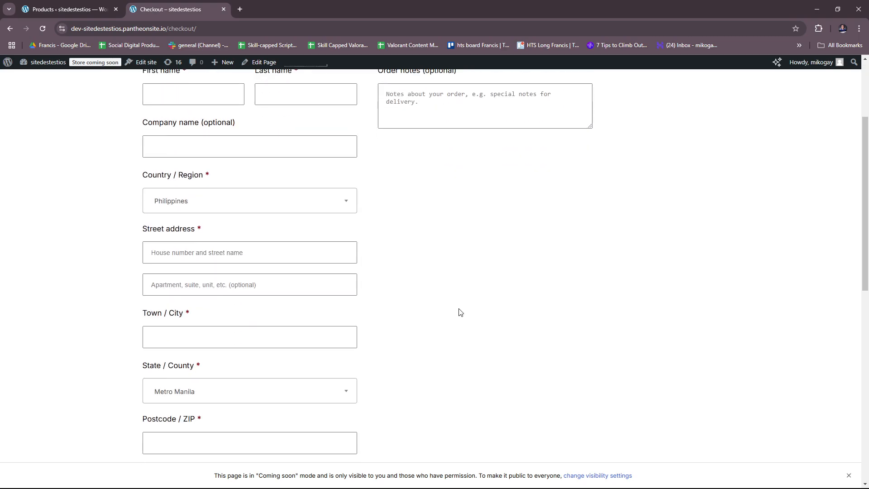
scroll(459, 312, up, 7)
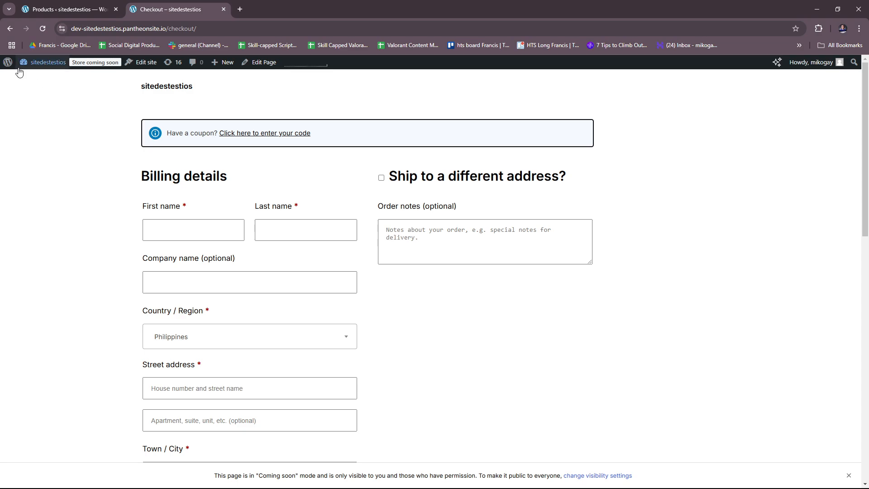
key(alt+Tab)
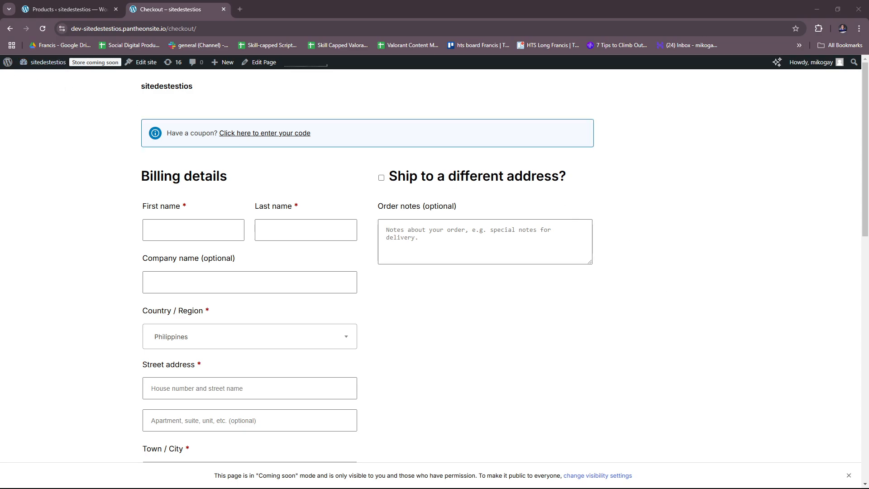